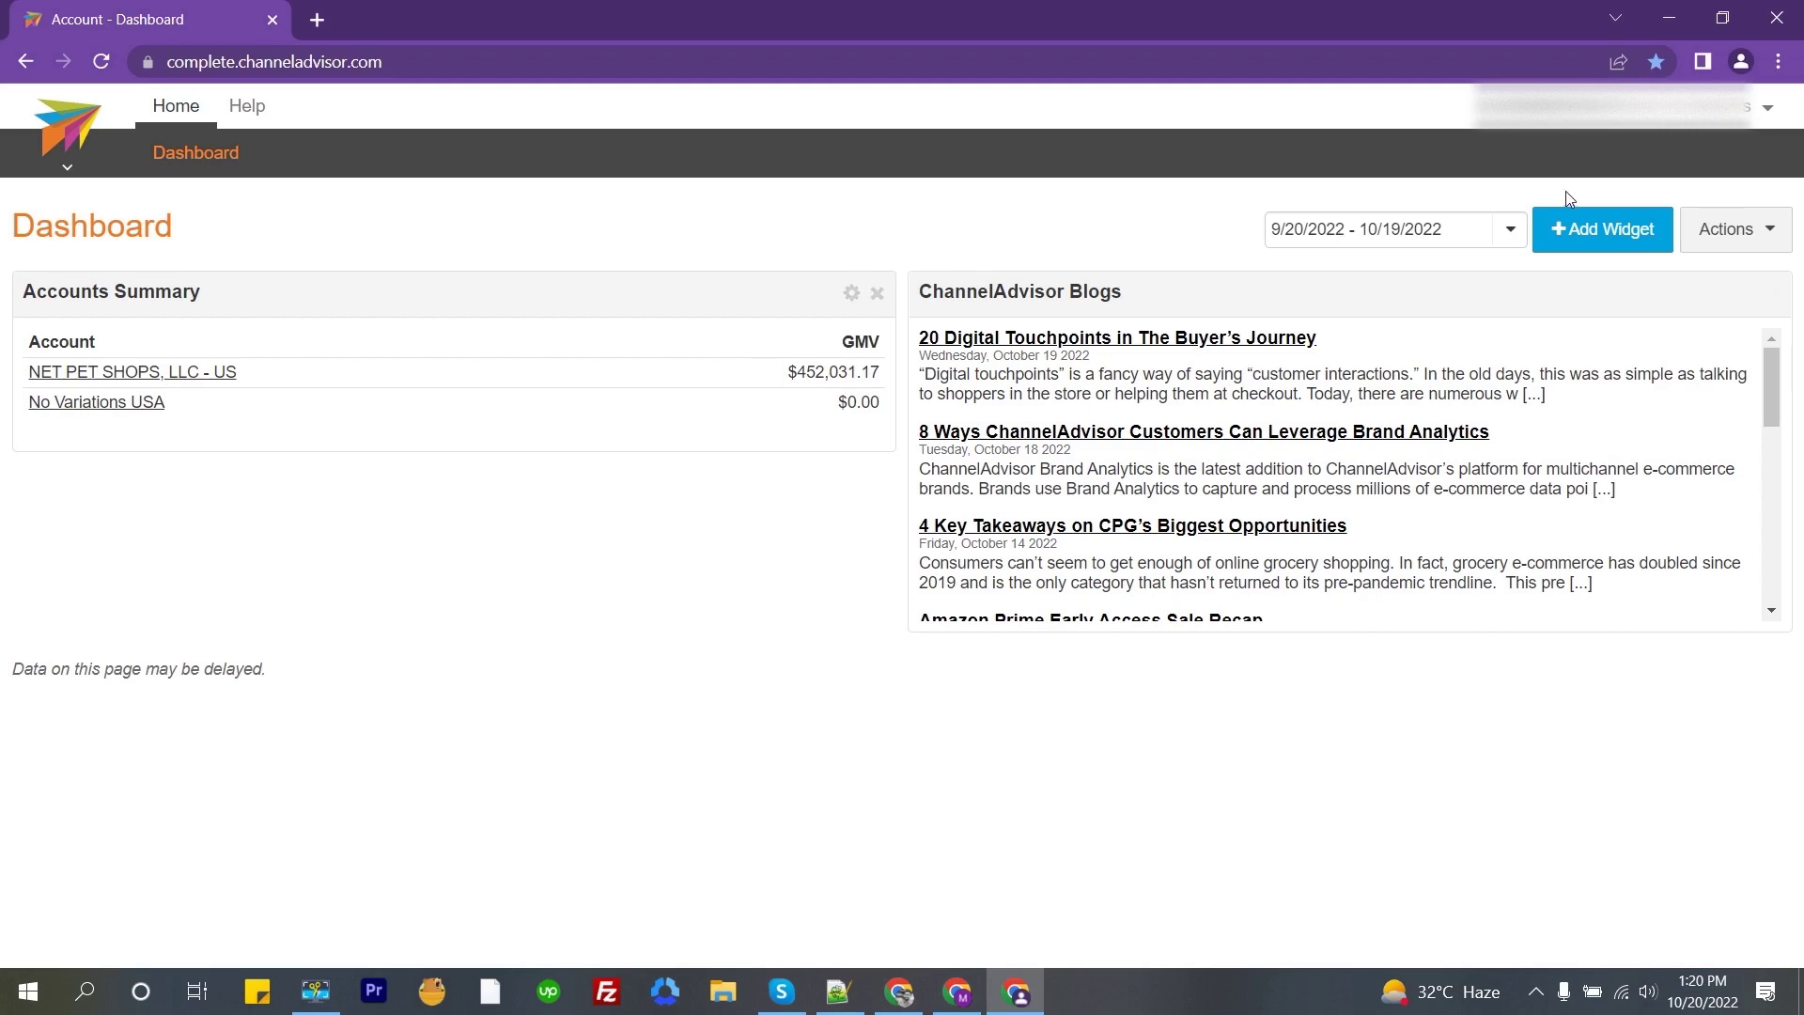
# Switch to the pet shop store account and go to Sell > eBay > Settings & Feeds
pyautogui.click(1701, 106)
pyautogui.click(1481, 213)
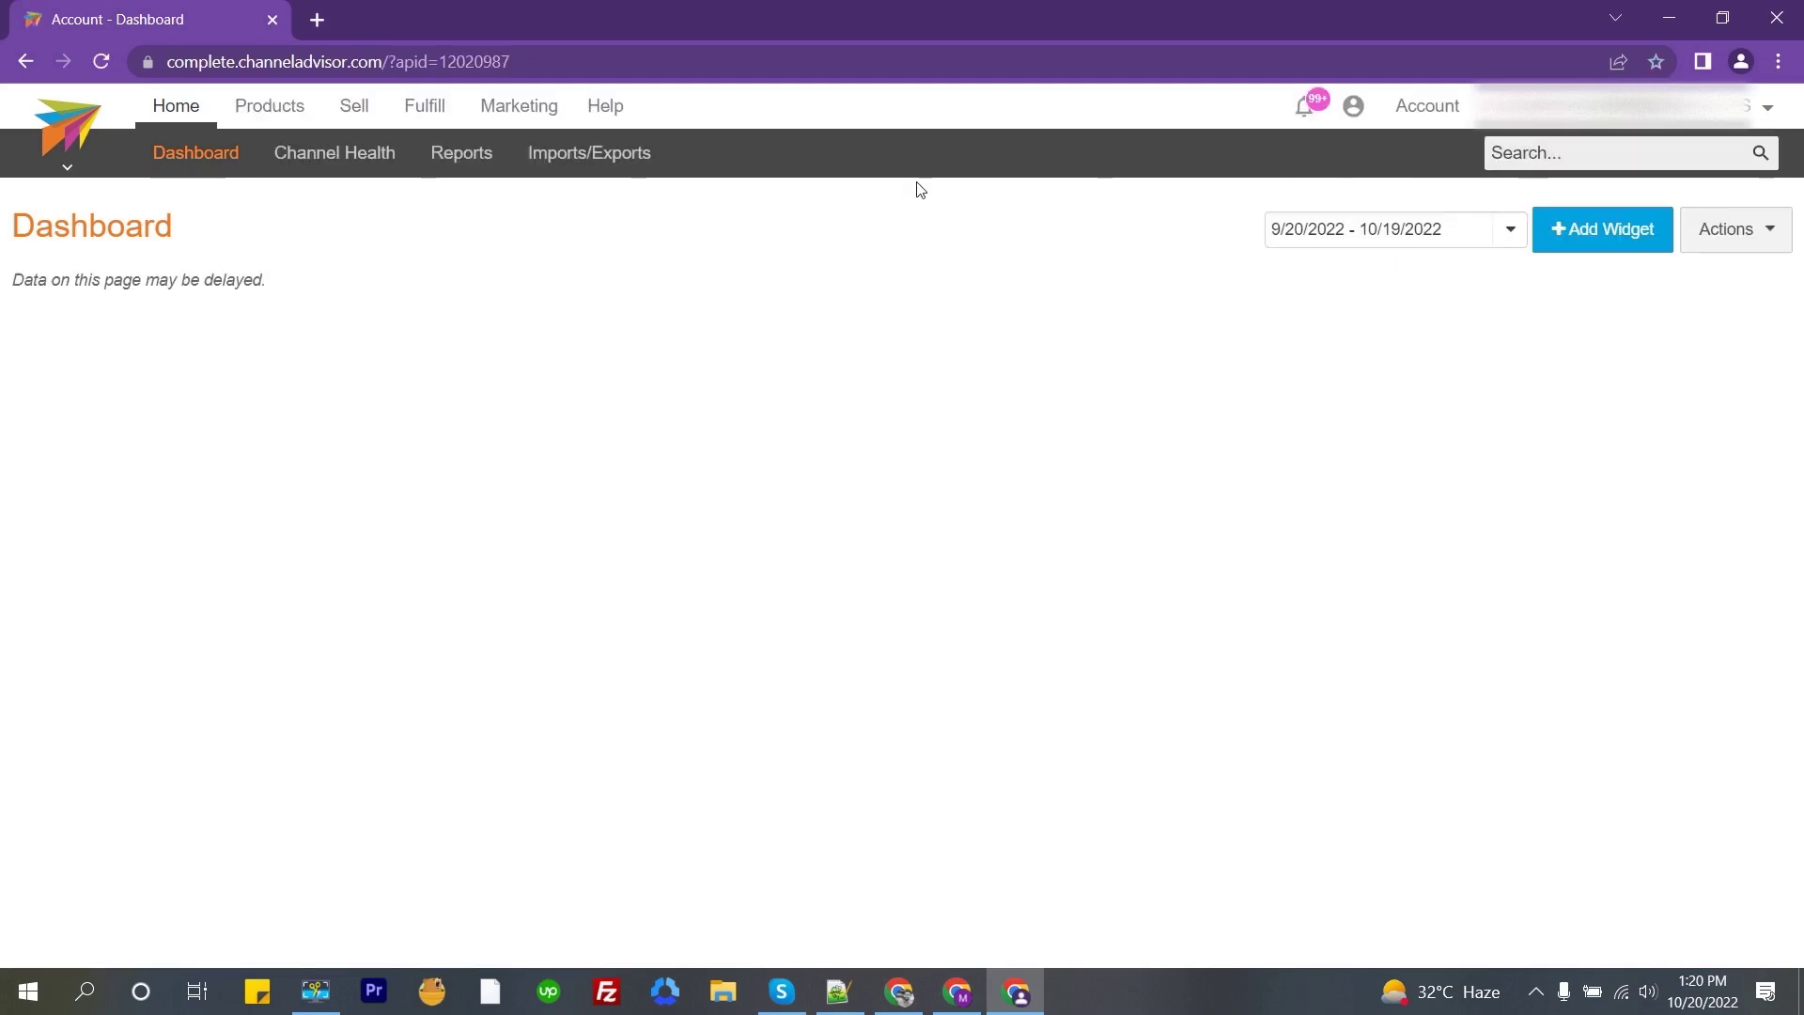
pyautogui.click(354, 106)
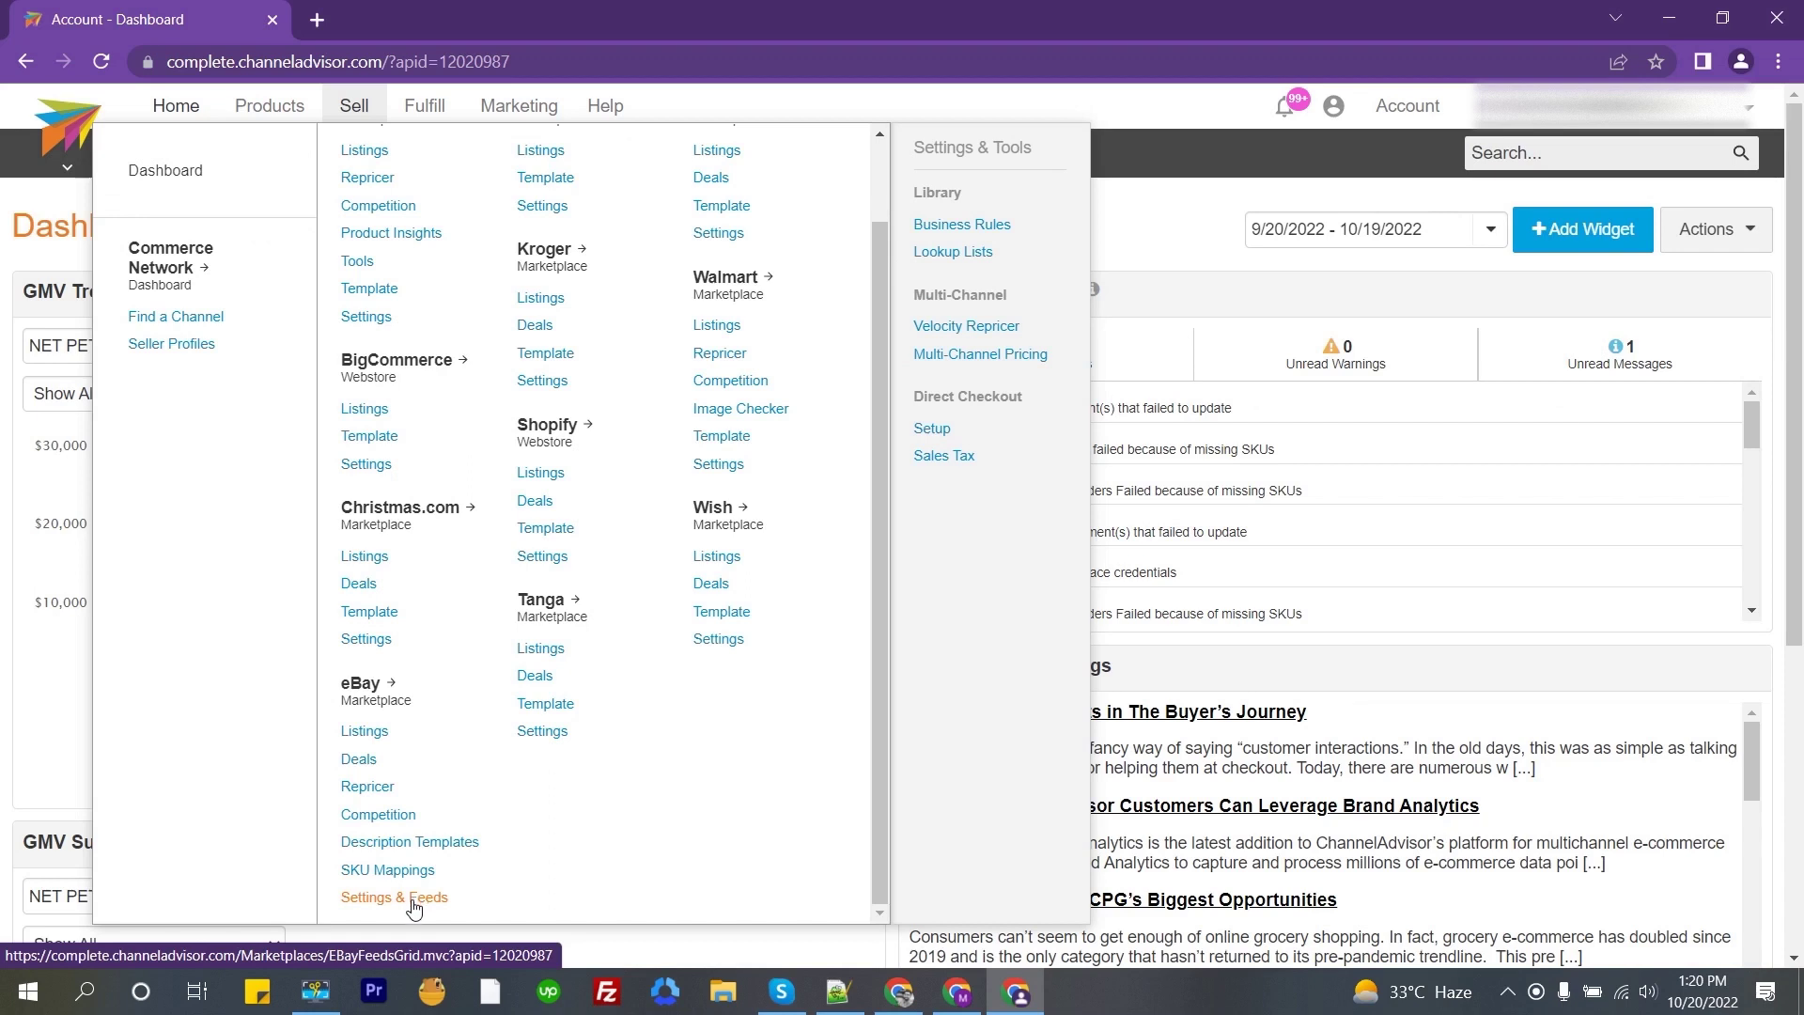
pyautogui.click(413, 898)
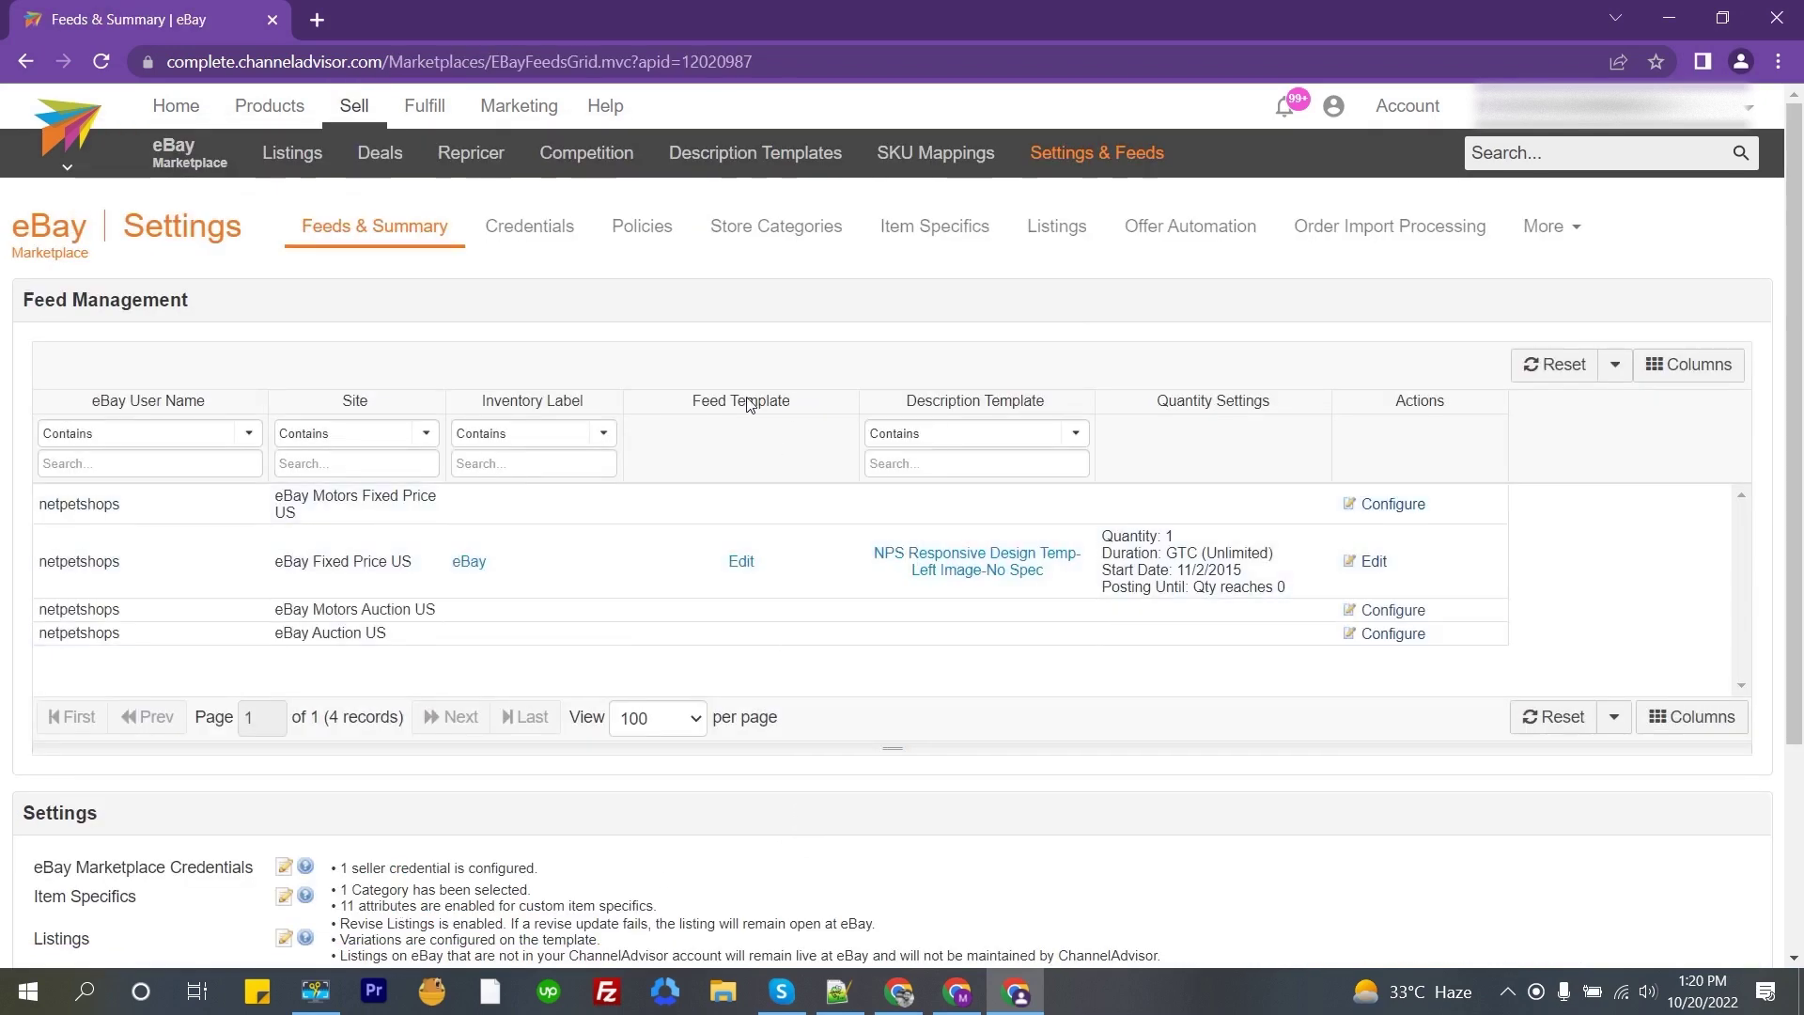
# Edit the eBay Fixed Price US feed template and scroll through its mappings before returning to the top
pyautogui.click(740, 563)
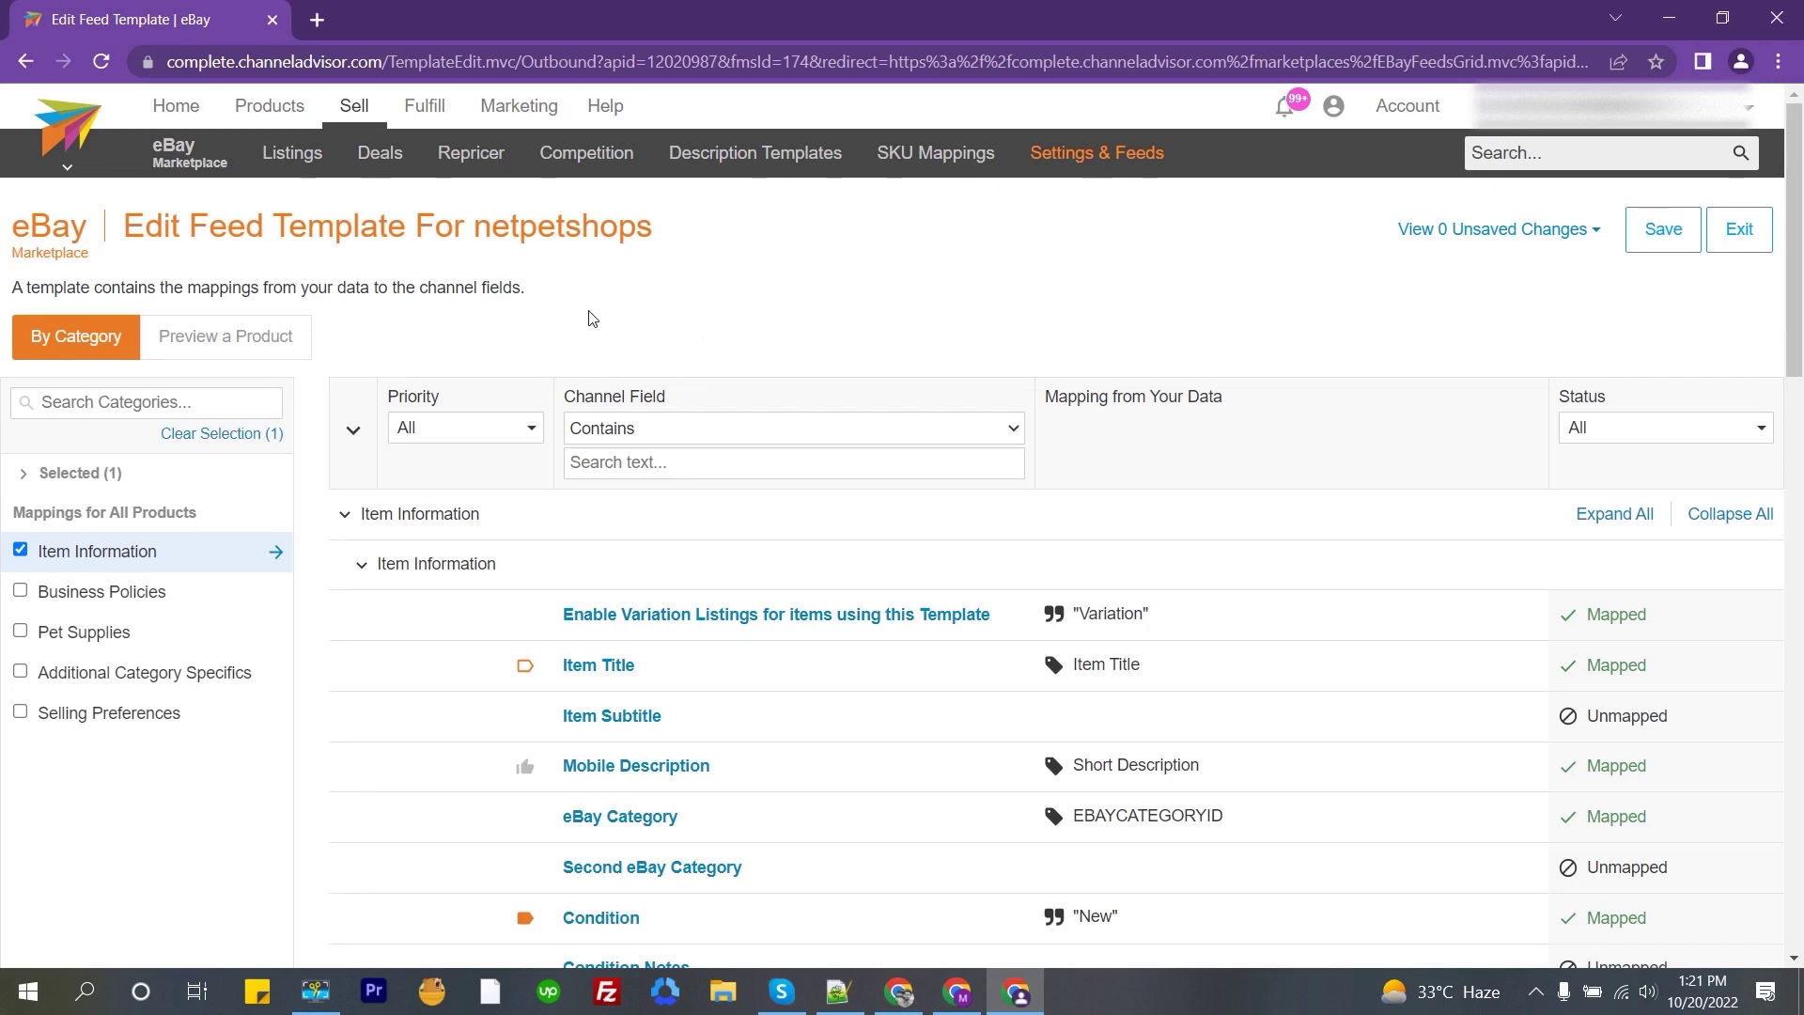
pyautogui.scroll(-4, 830, 604)
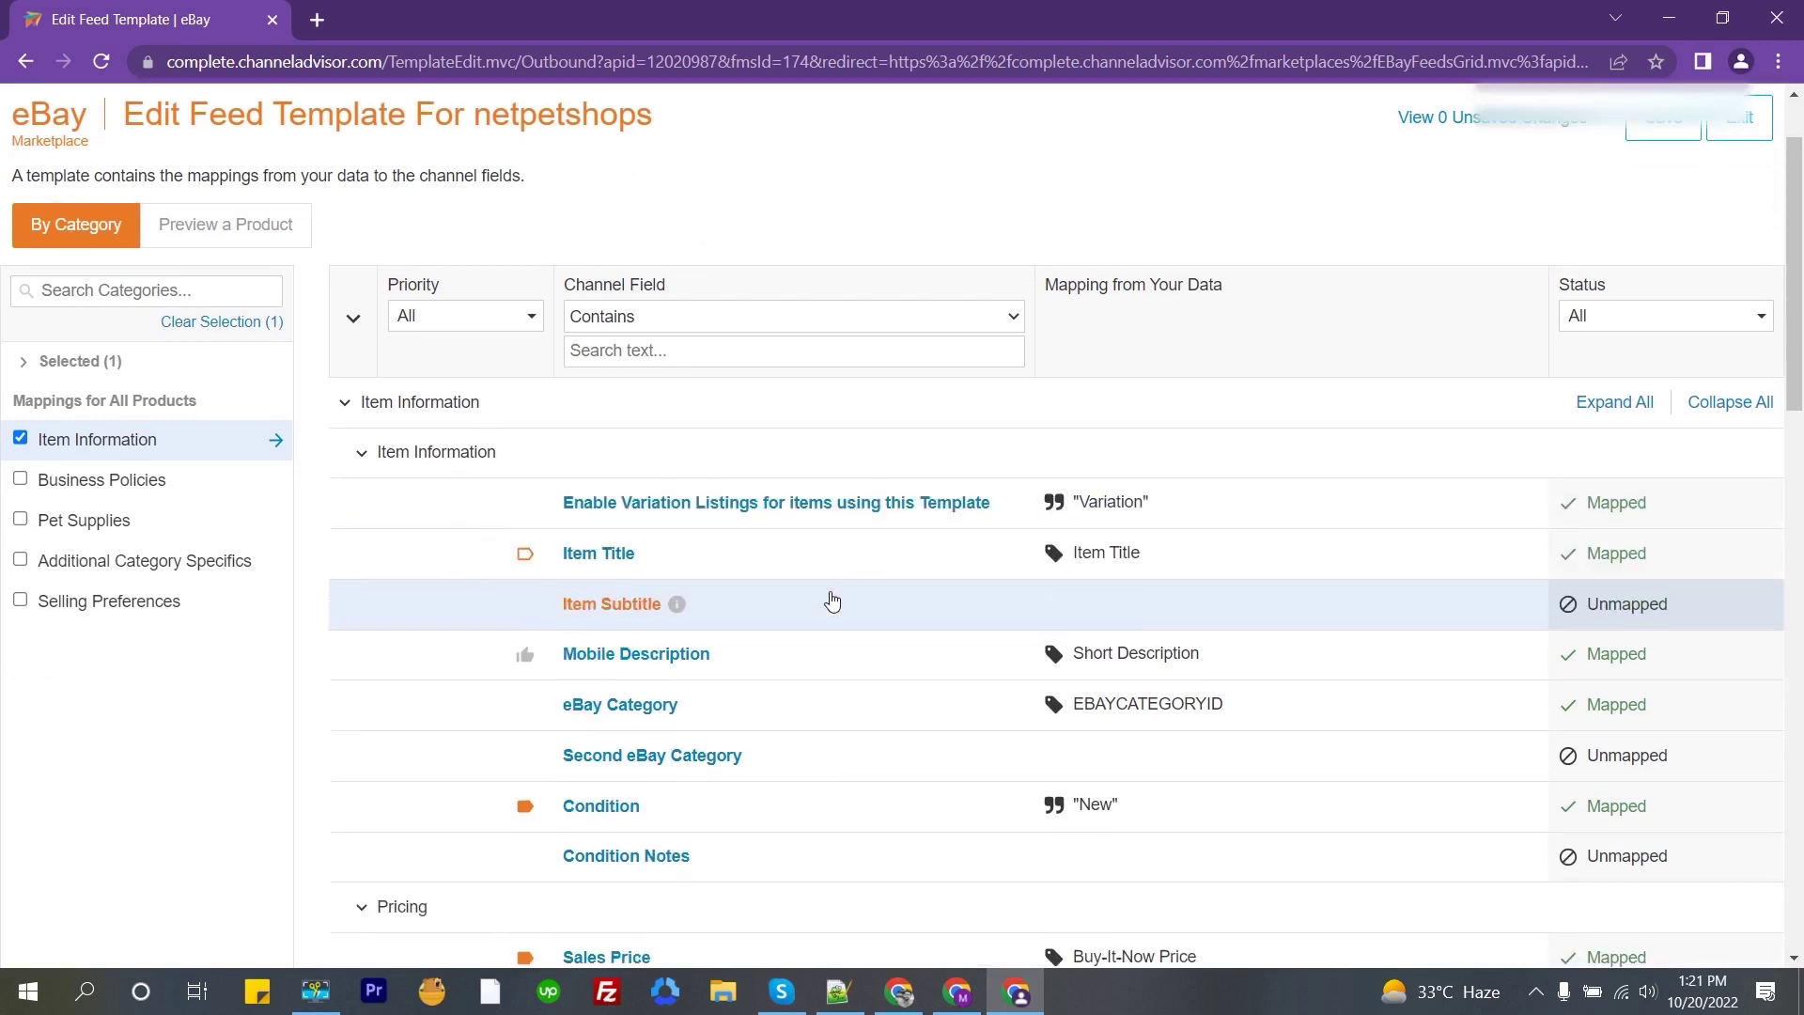
pyautogui.scroll(-8, 832, 602)
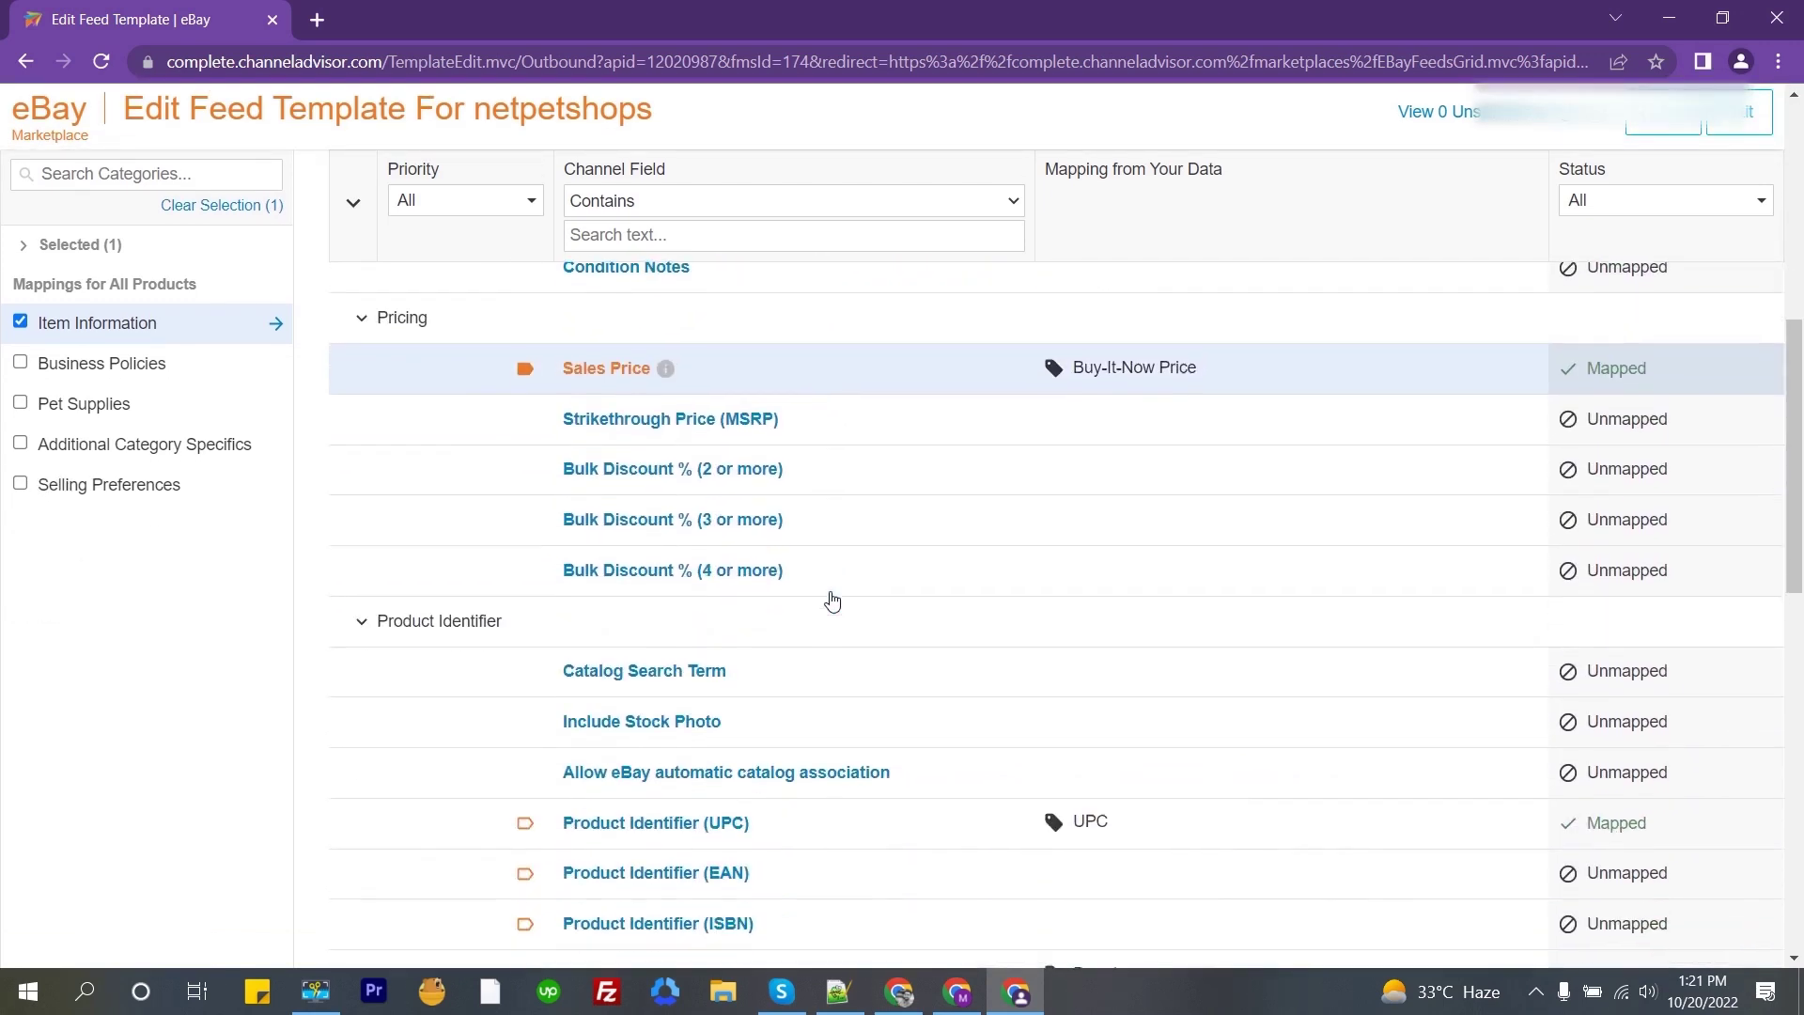
pyautogui.scroll(-9, 832, 601)
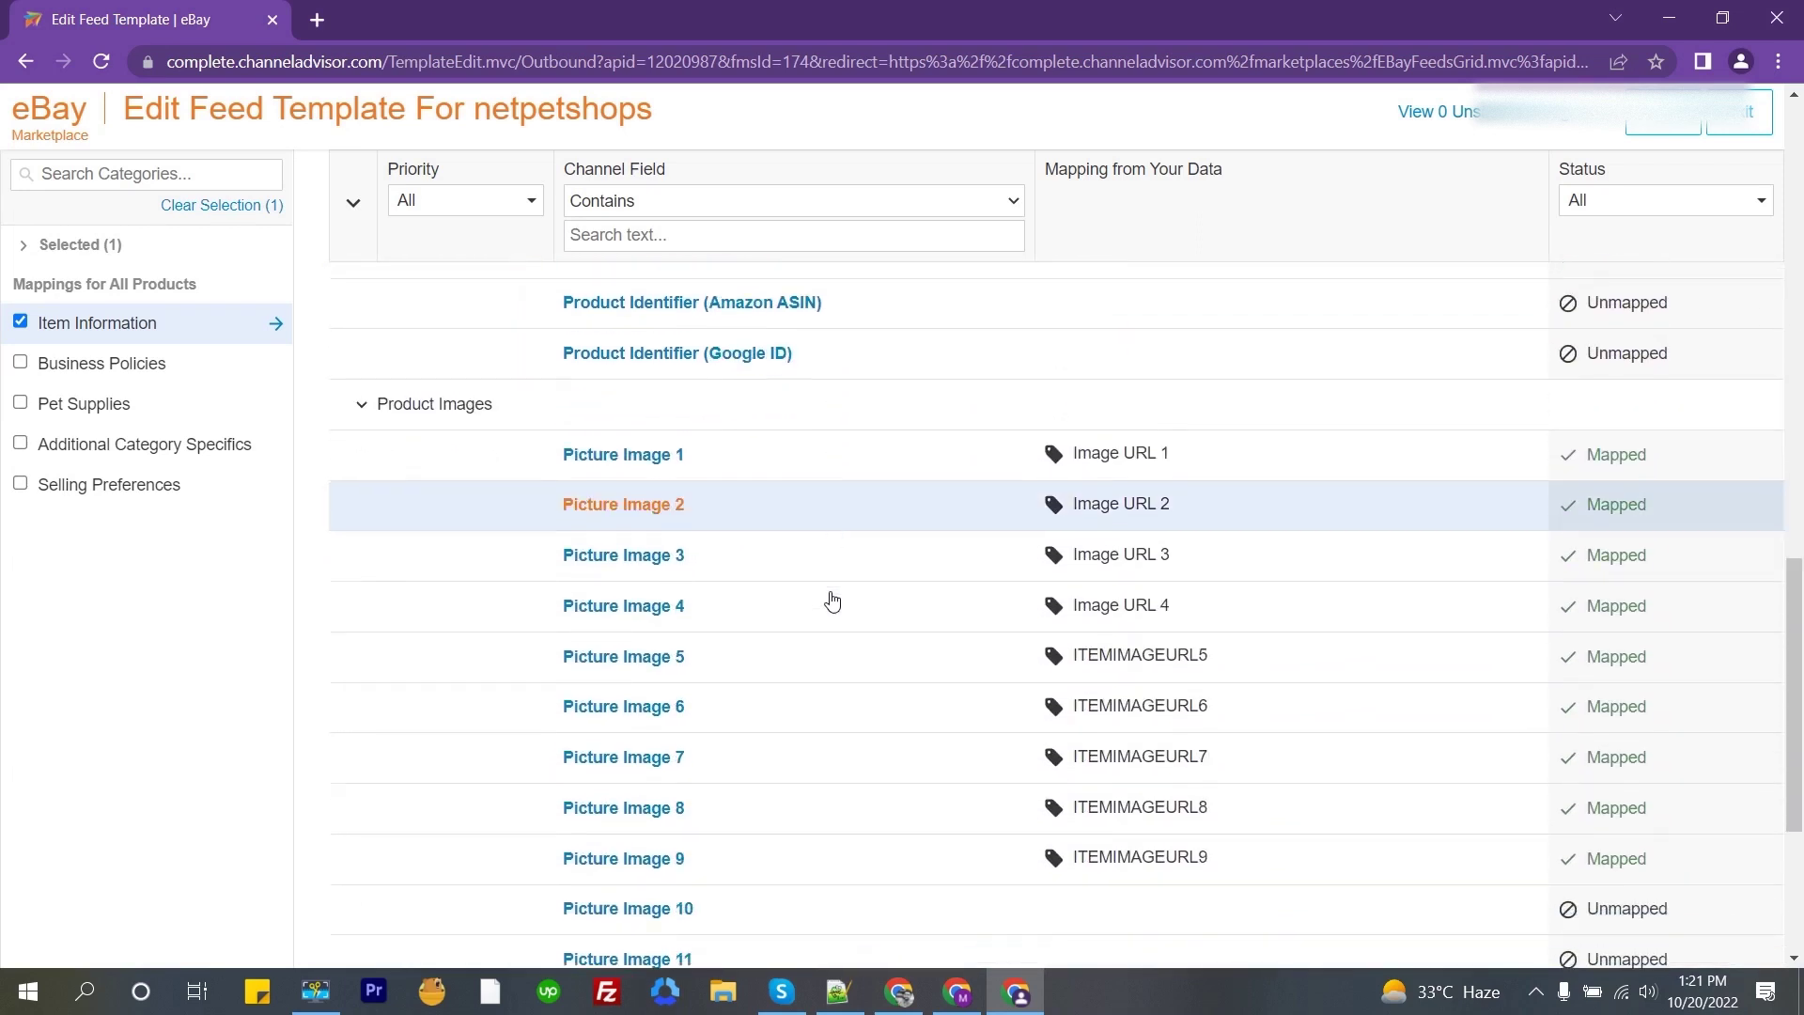
pyautogui.click(235, 331)
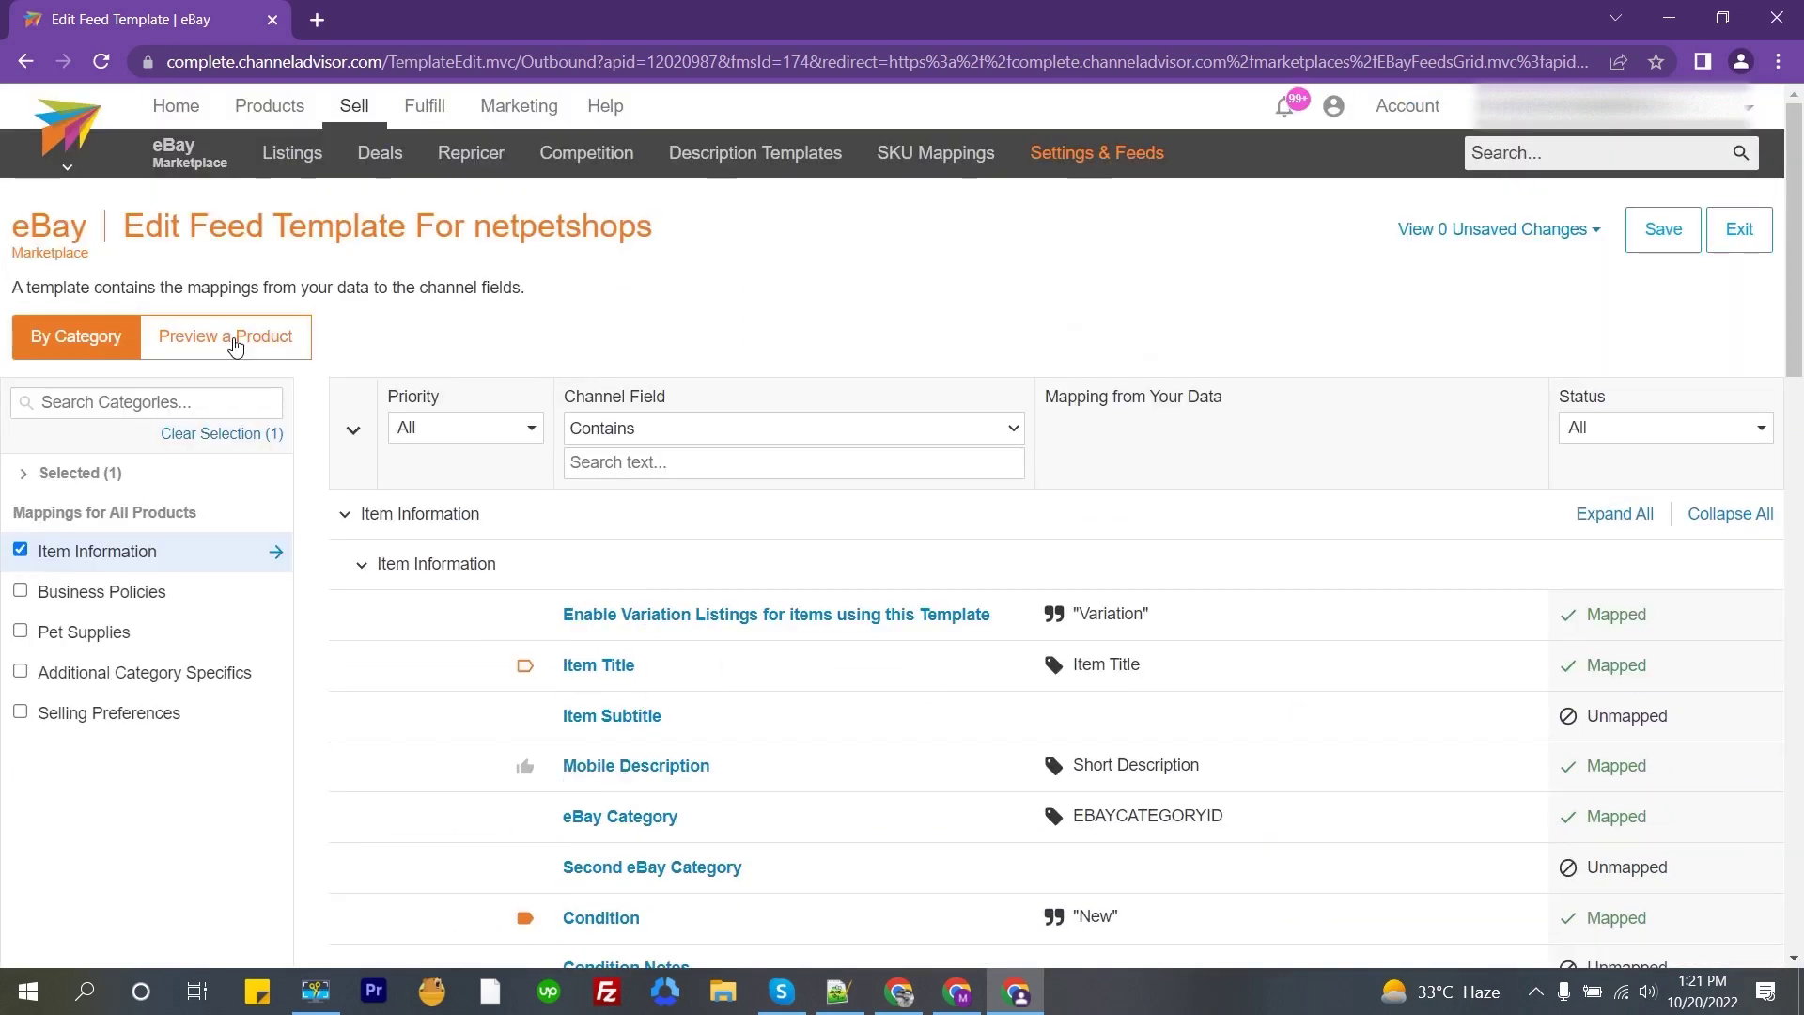
# Switch to Preview a Product and highlight the Mapping from Your Data and Status columns
pyautogui.click(234, 340)
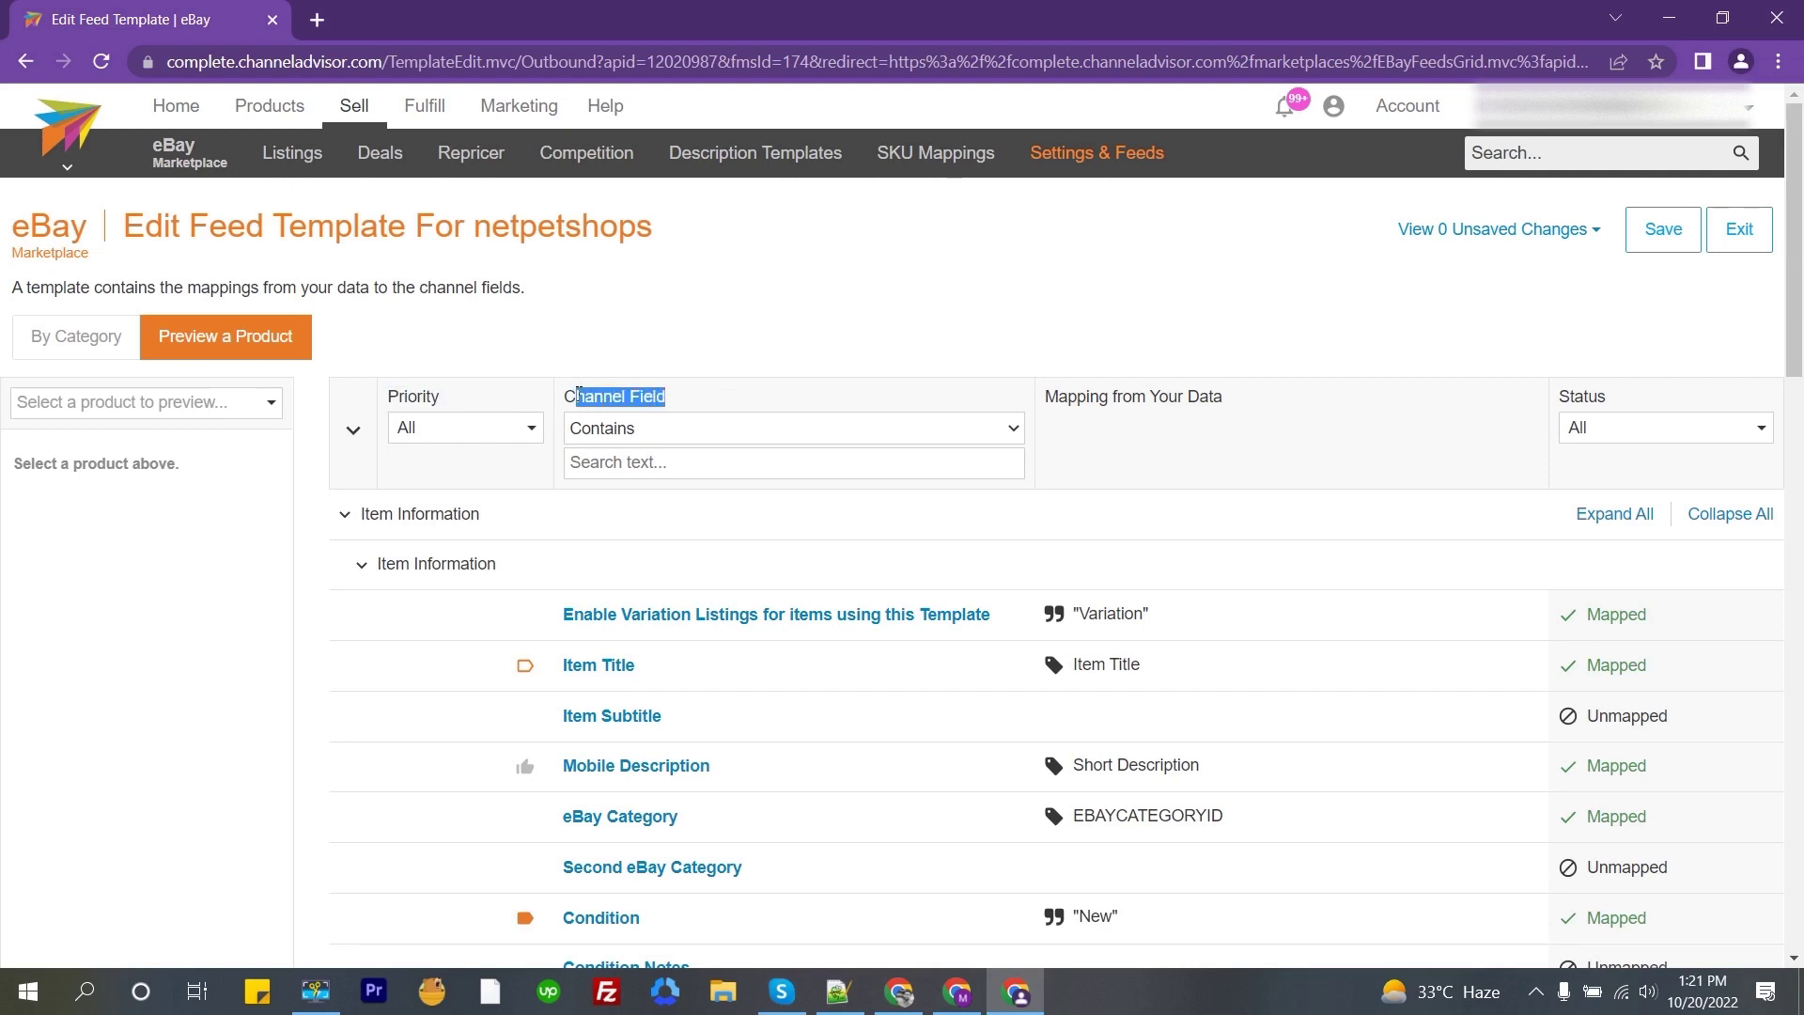
pyautogui.moveTo(1268, 398); pyautogui.dragTo(1125, 396)
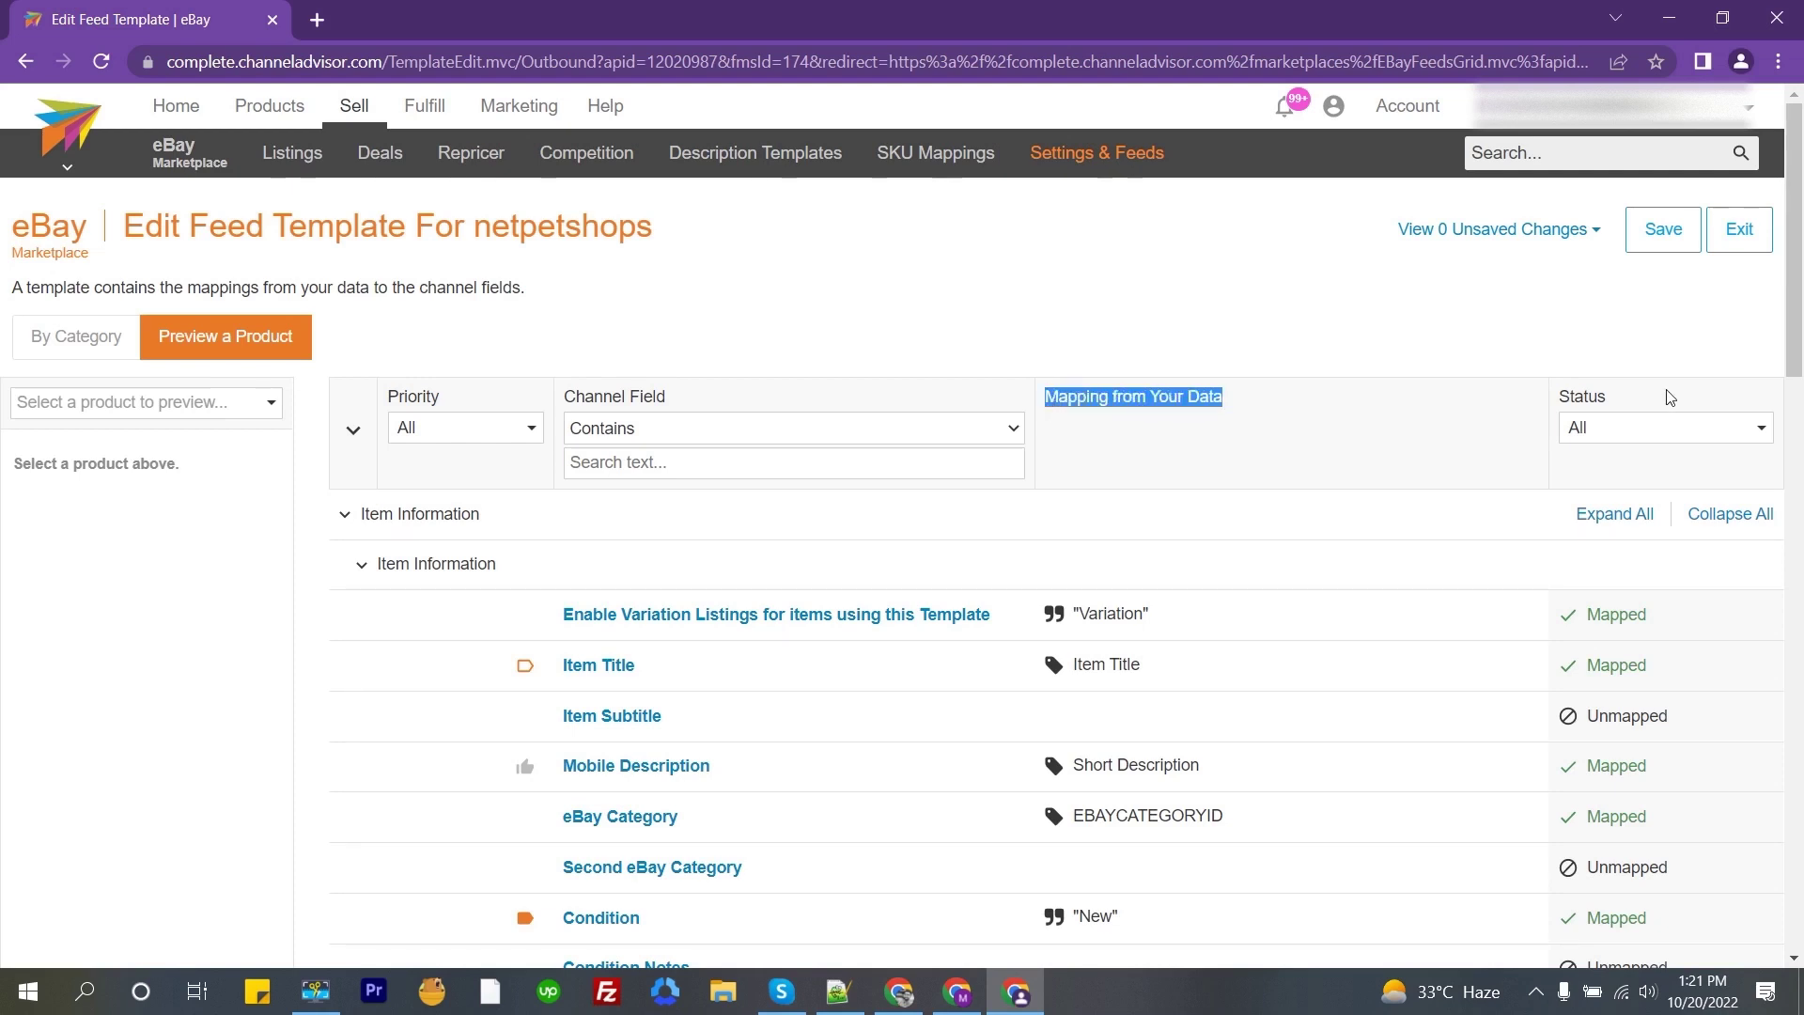
pyautogui.moveTo(1669, 398); pyautogui.dragTo(1552, 398)
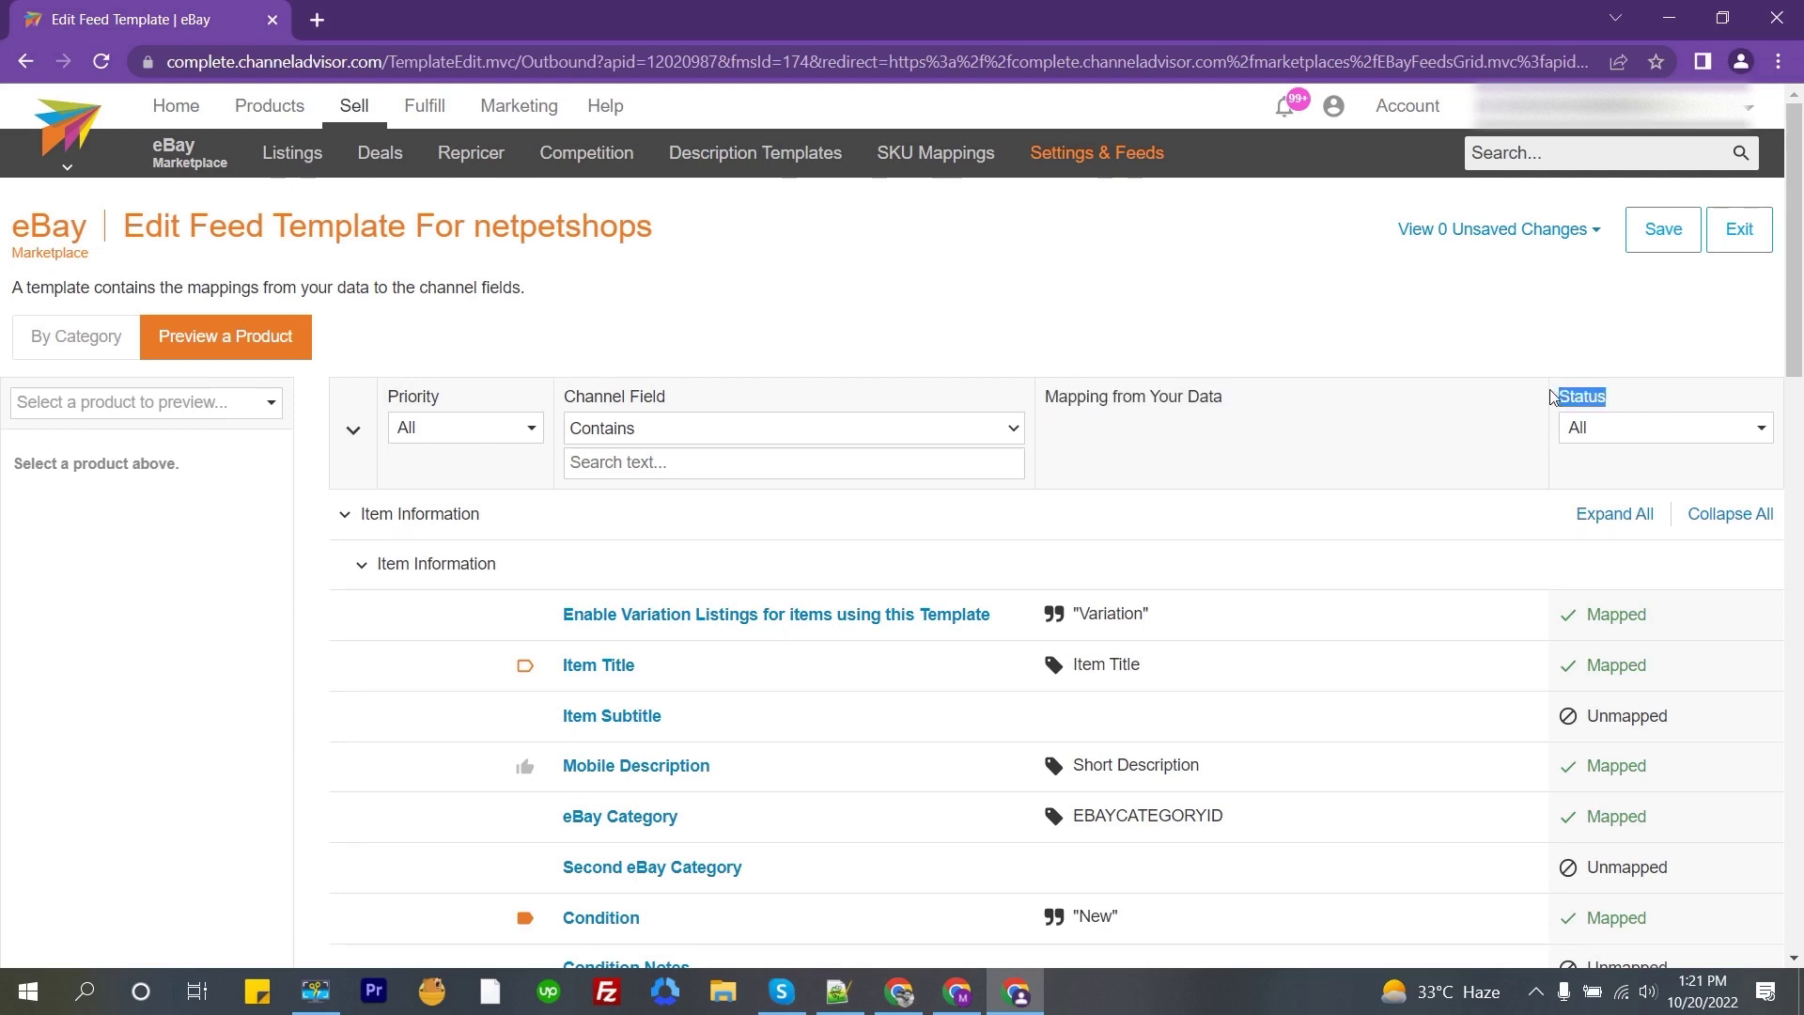
pyautogui.click(511, 439)
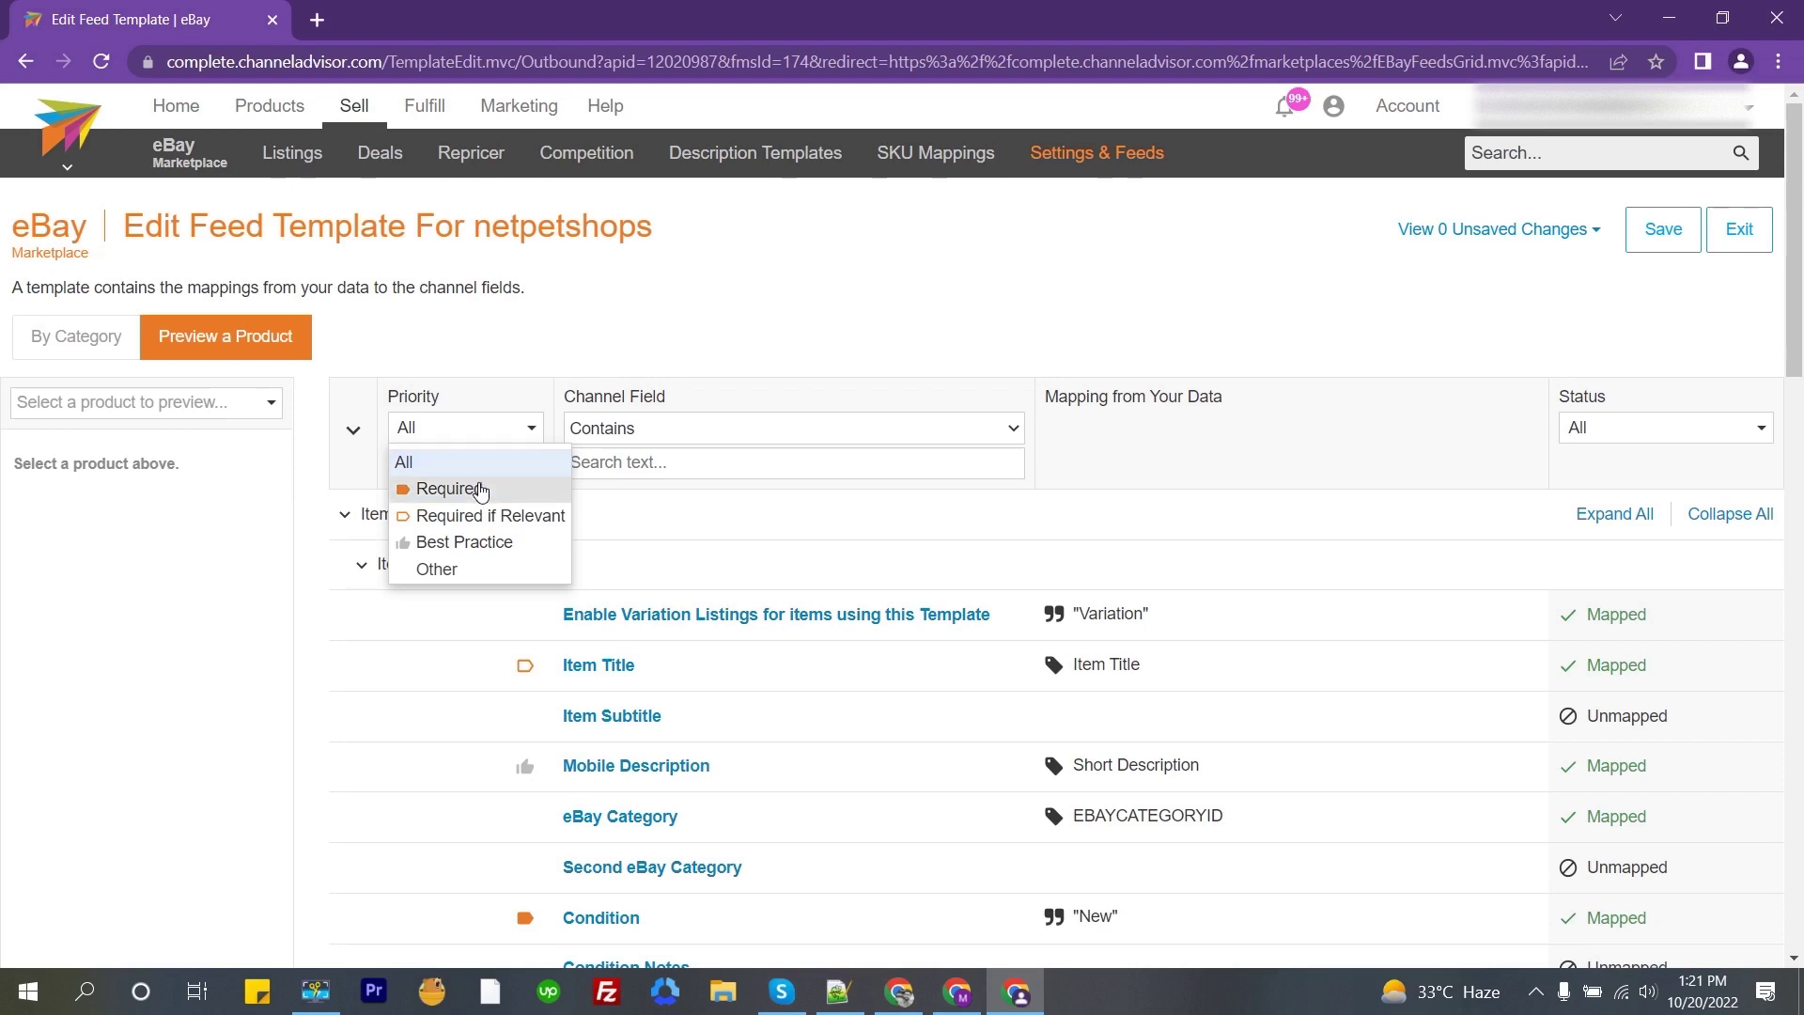
# Filter to Required fields and inspect the Condition mapping's possible values
pyautogui.click(480, 489)
pyautogui.scroll(-1, 495, 402)
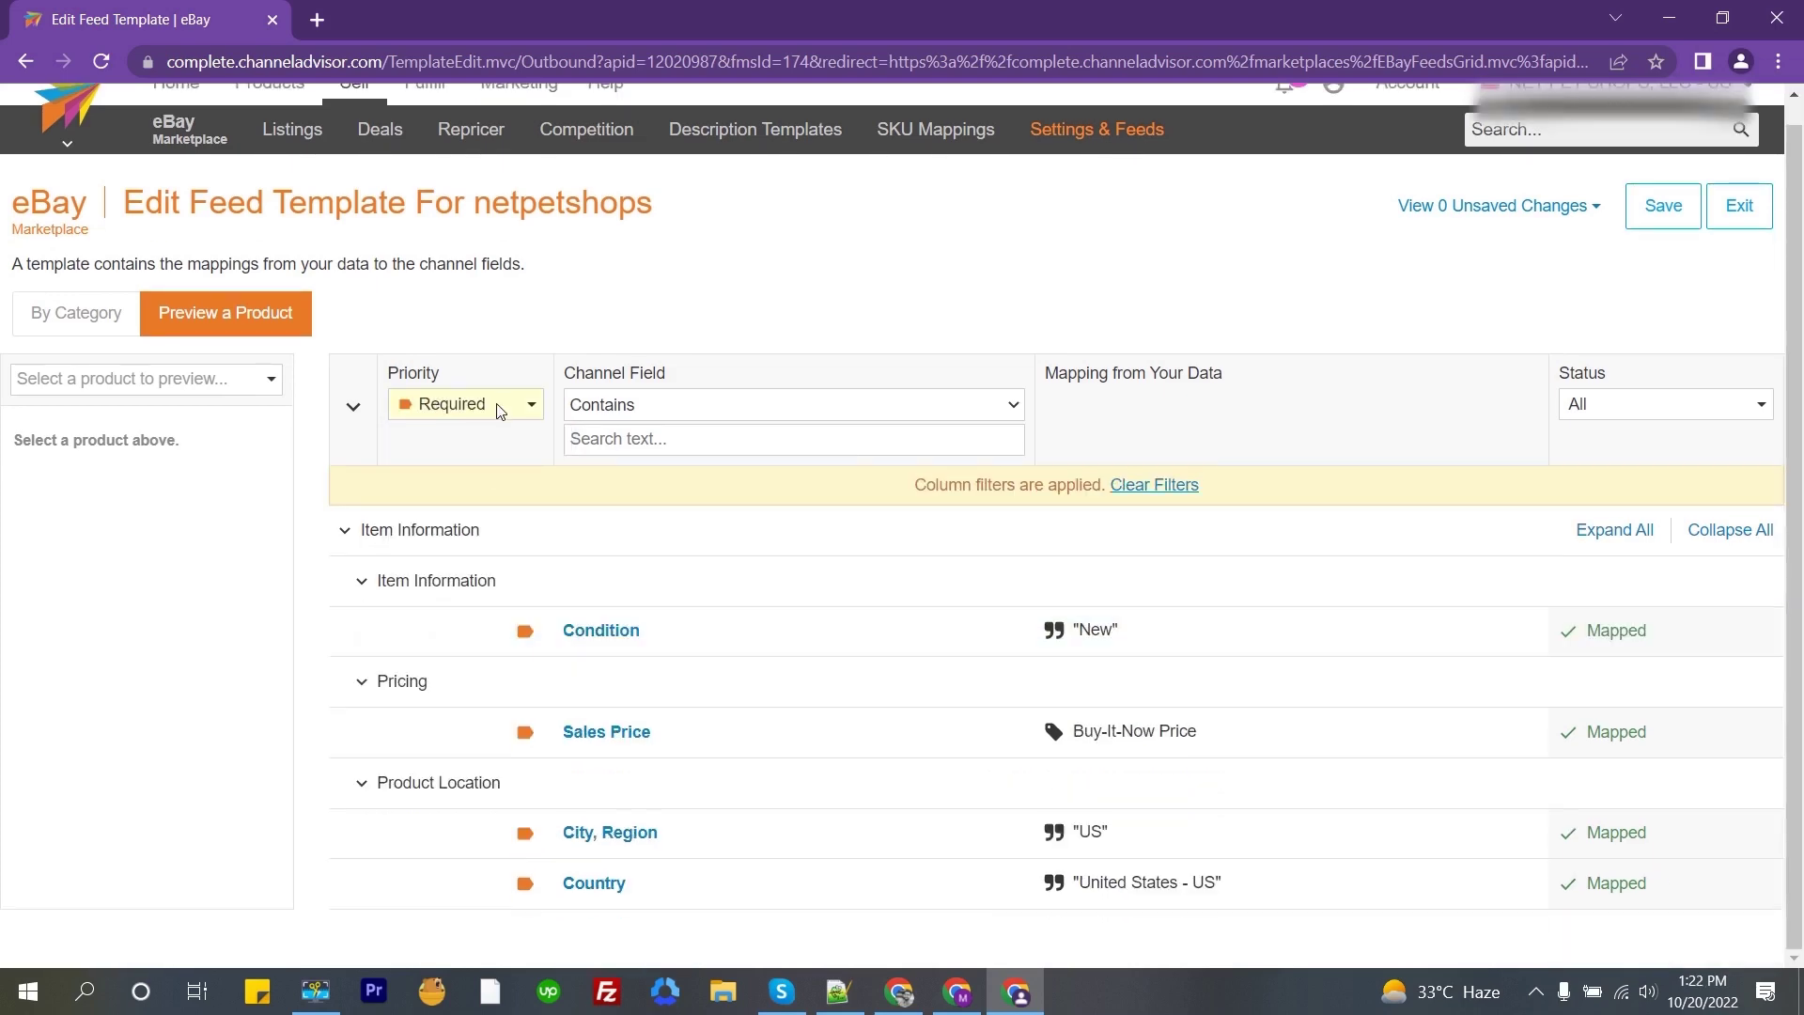
pyautogui.click(789, 644)
pyautogui.scroll(-2, 1034, 611)
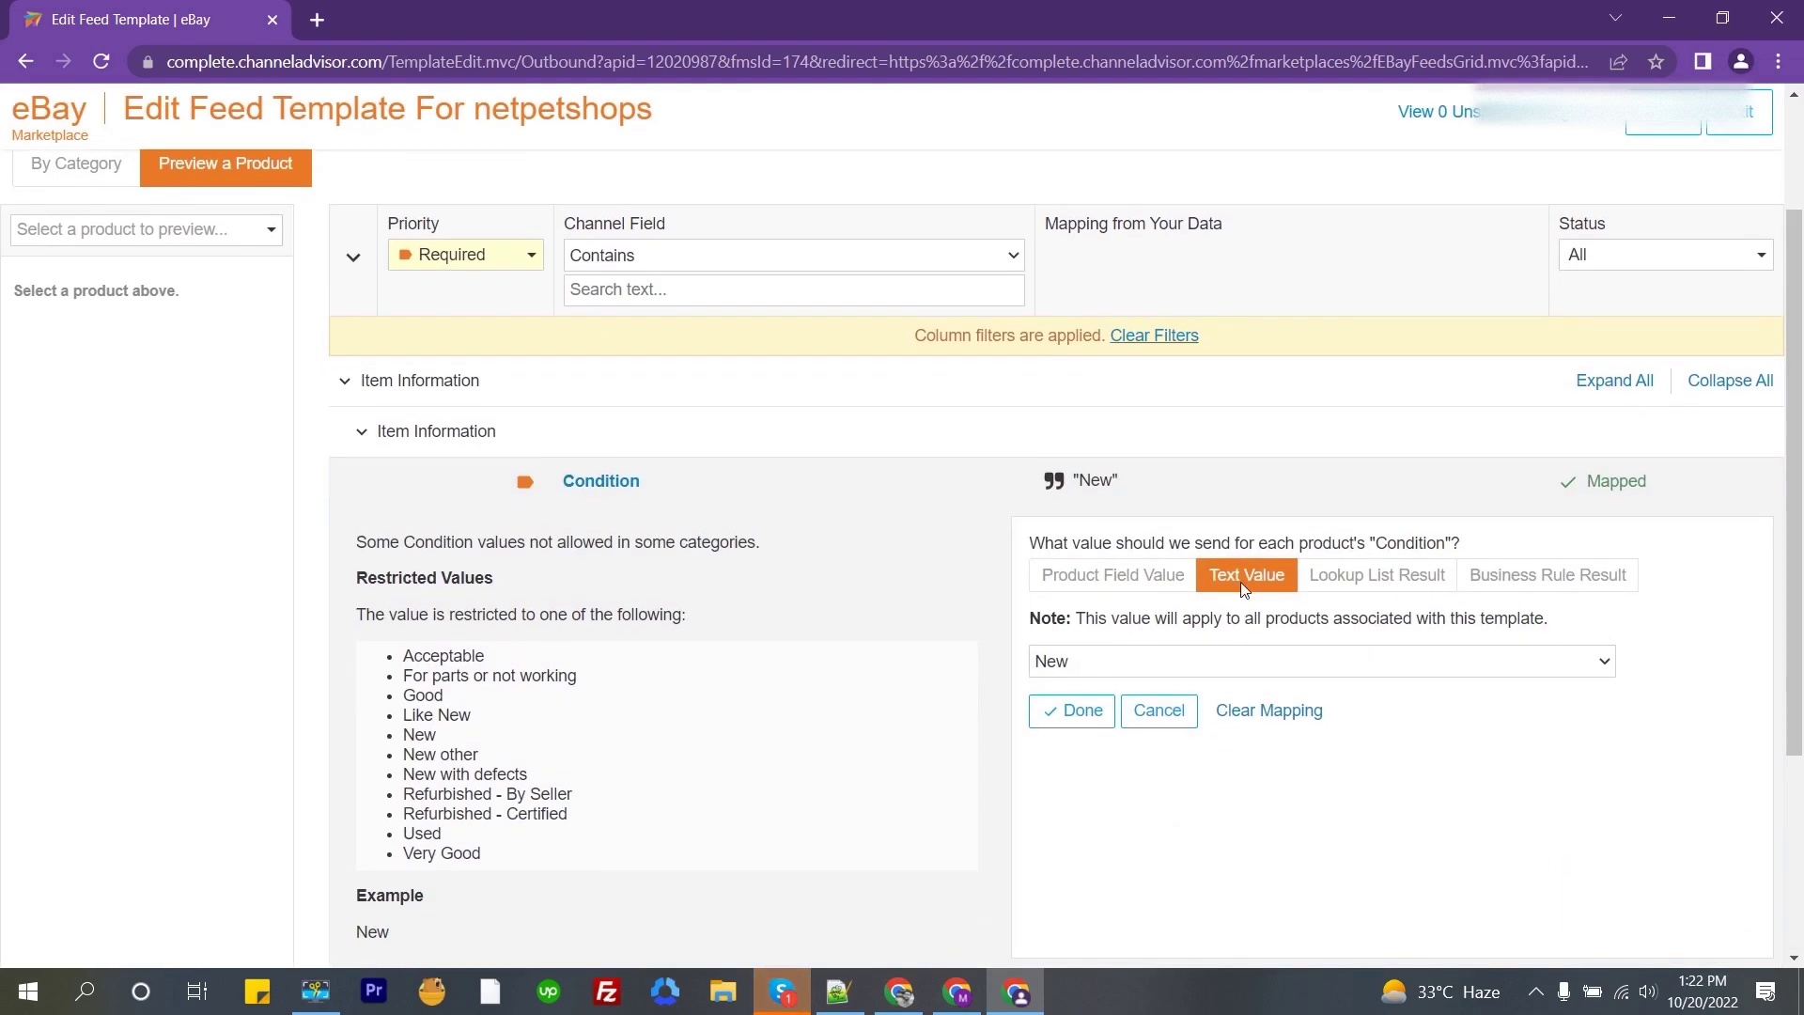
pyautogui.click(1154, 667)
pyautogui.click(1154, 667)
pyautogui.click(1011, 491)
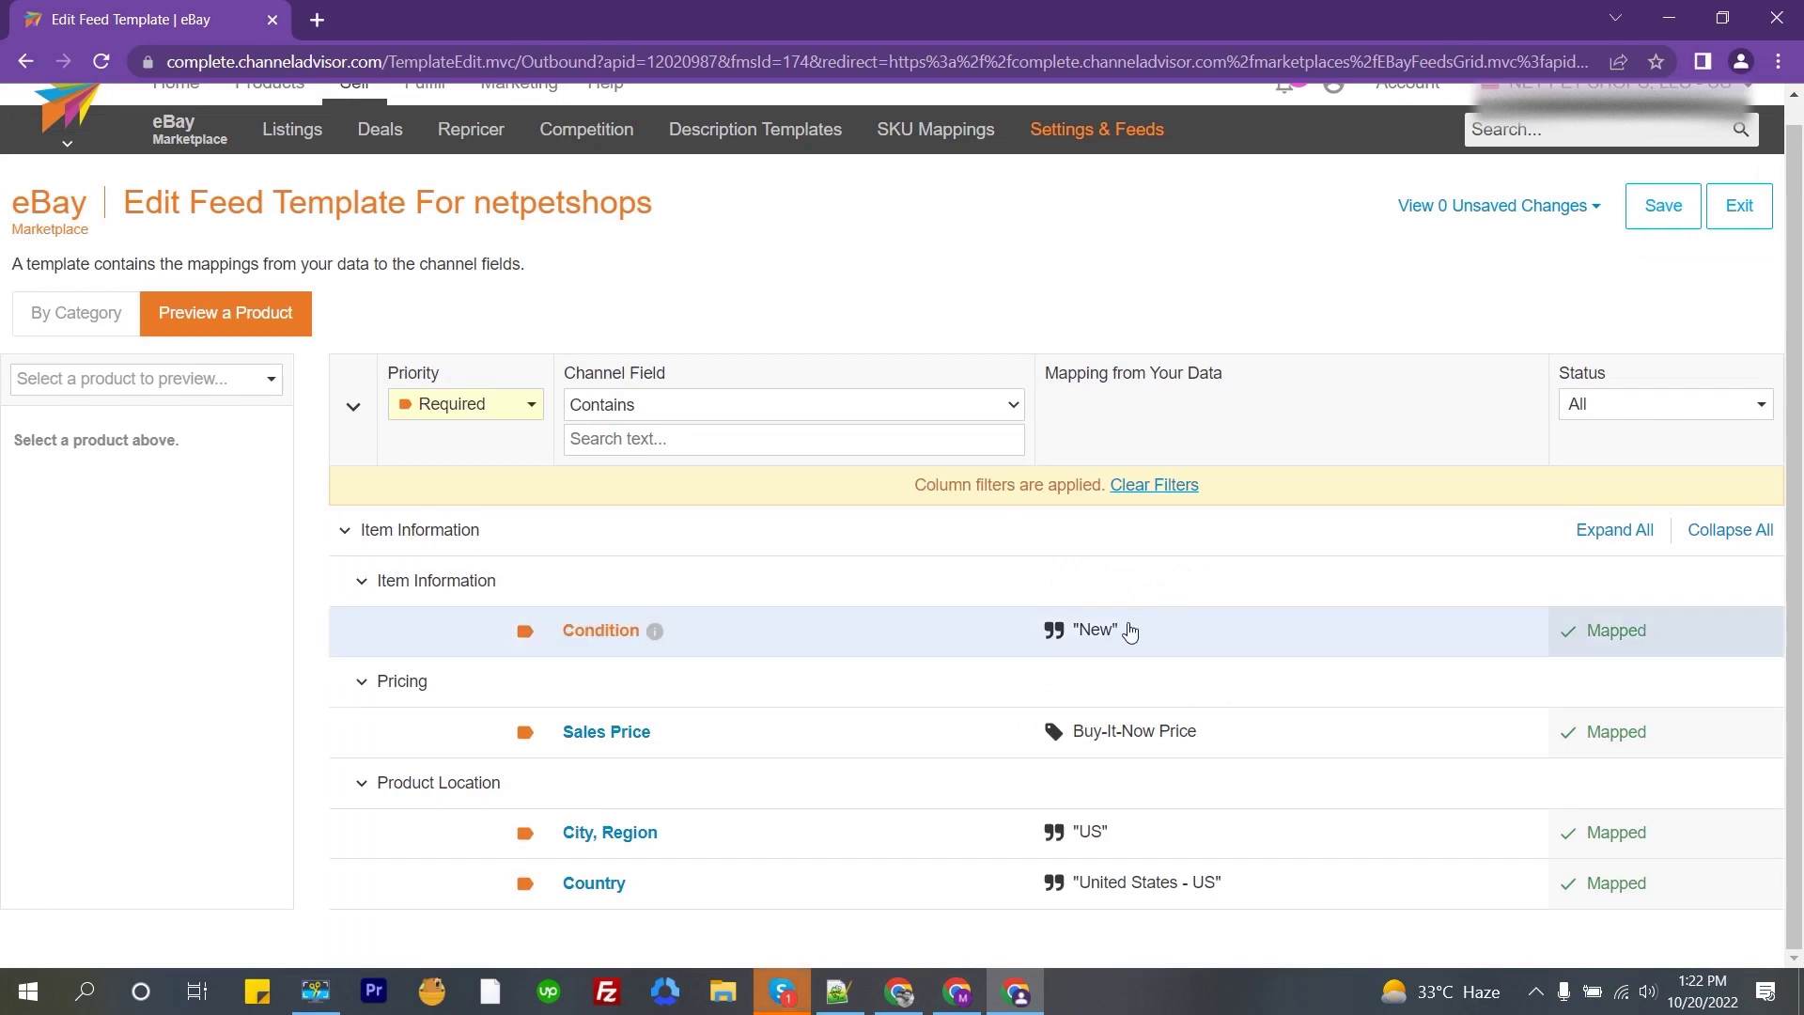
# Review the Sales Price, City, Region and Country mappings and their available values
pyautogui.click(1118, 731)
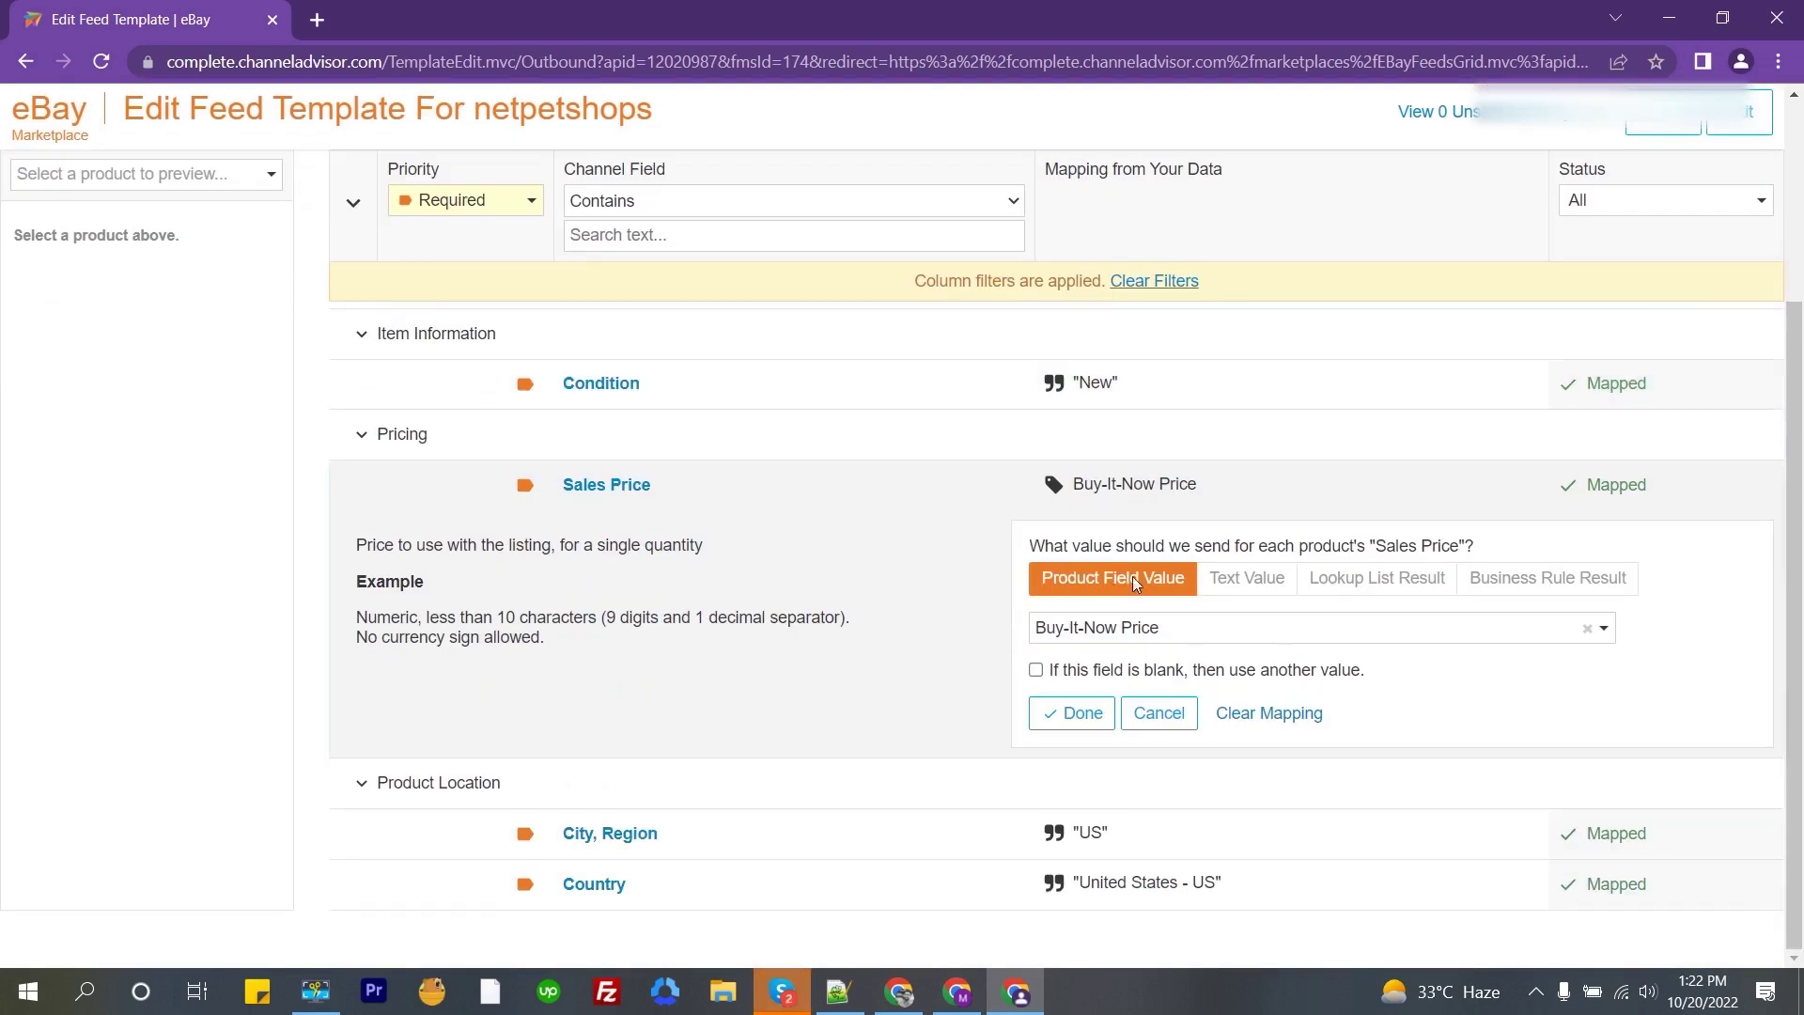
pyautogui.click(1233, 632)
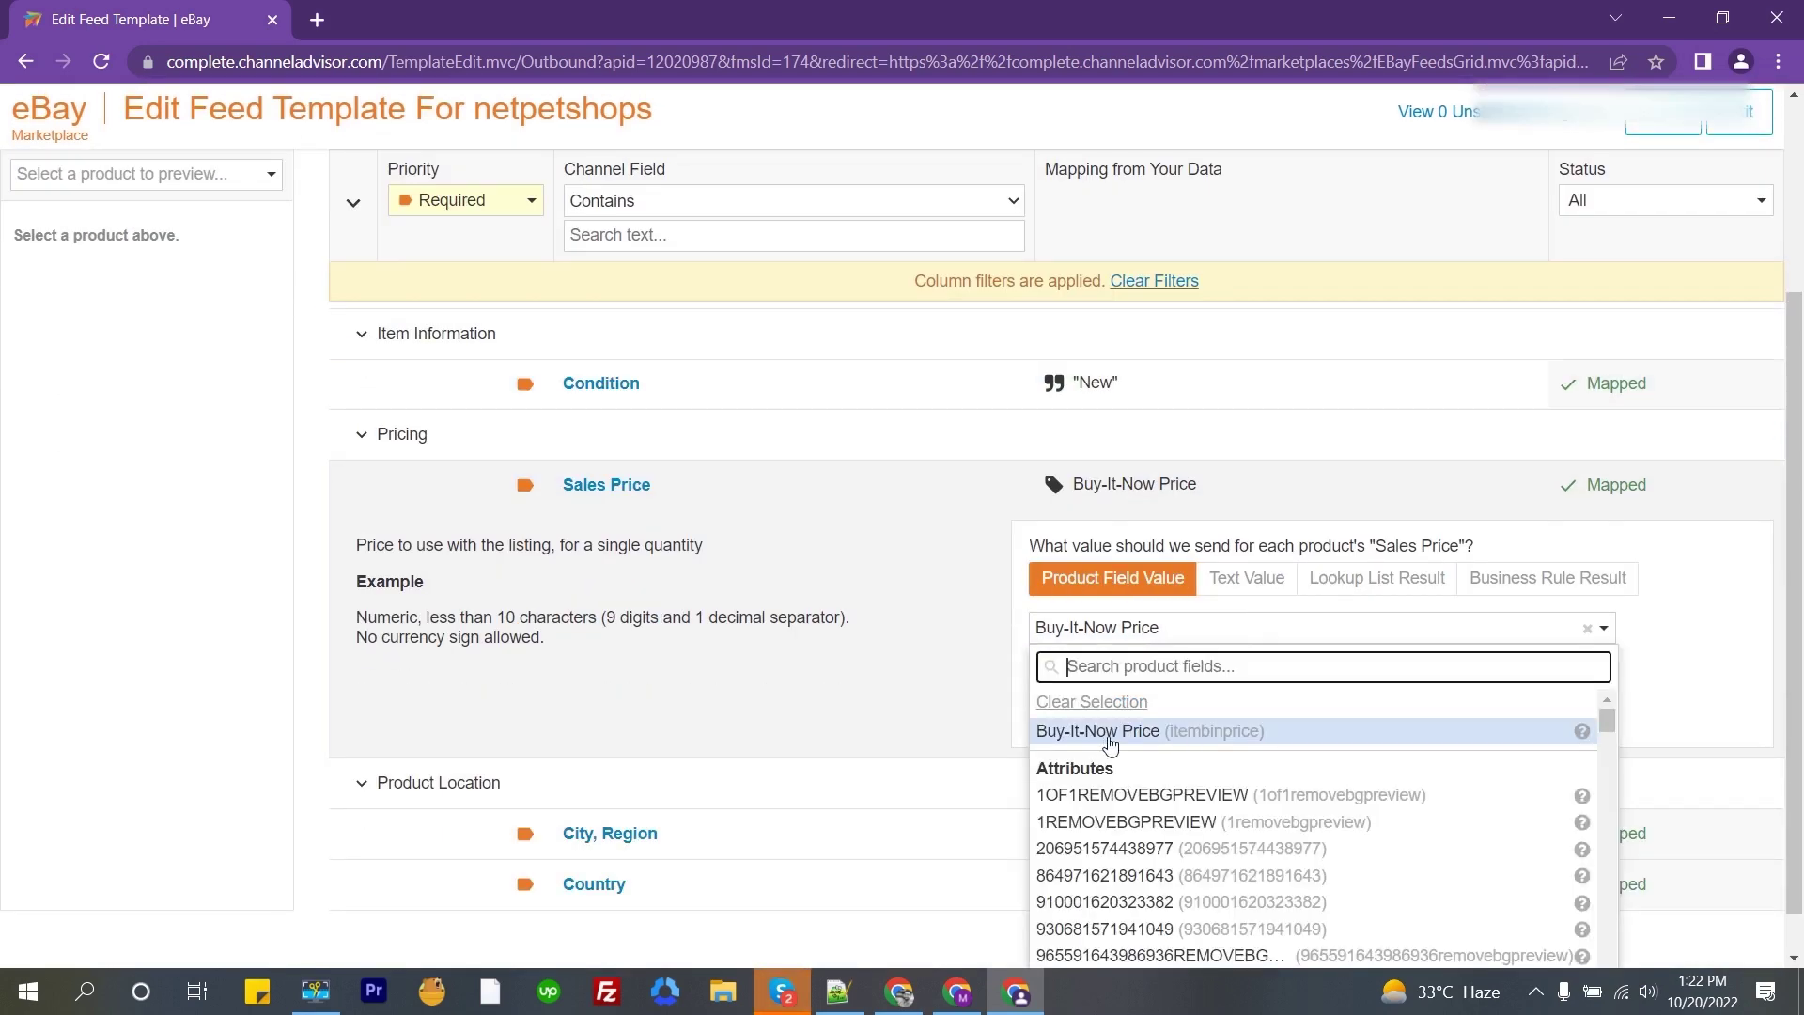
pyautogui.click(1095, 484)
pyautogui.click(973, 831)
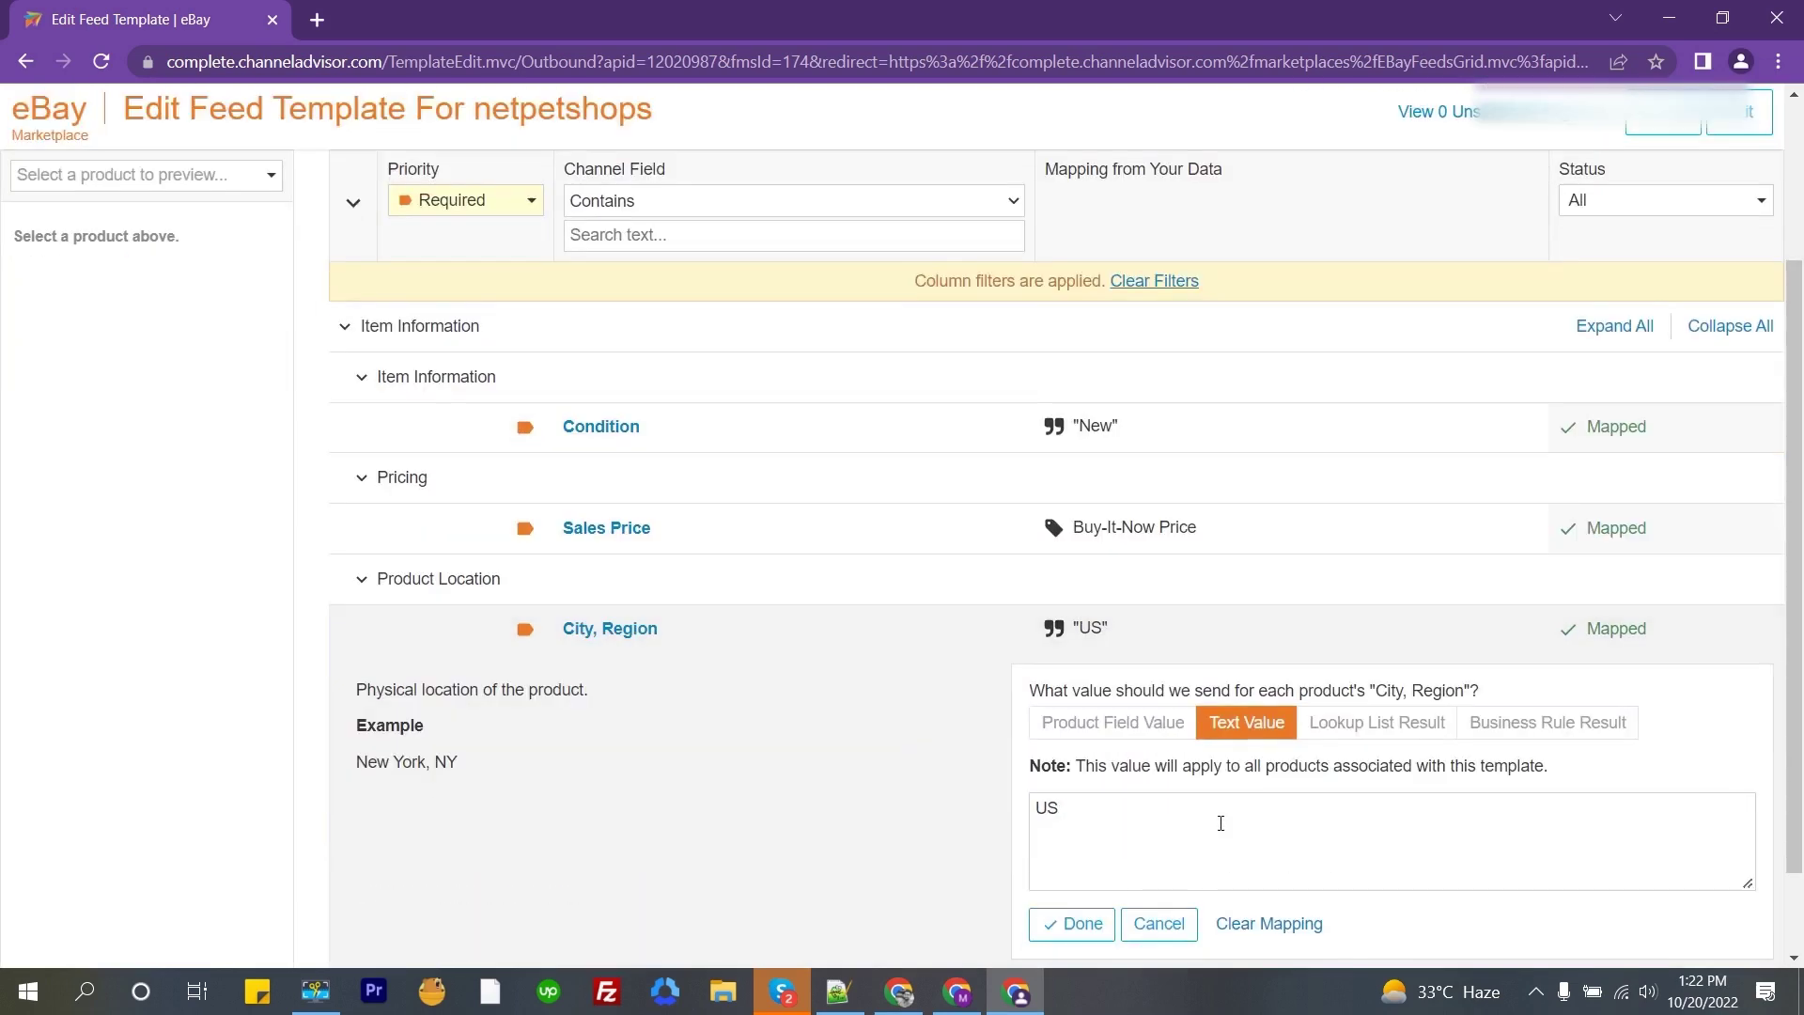
pyautogui.click(945, 517)
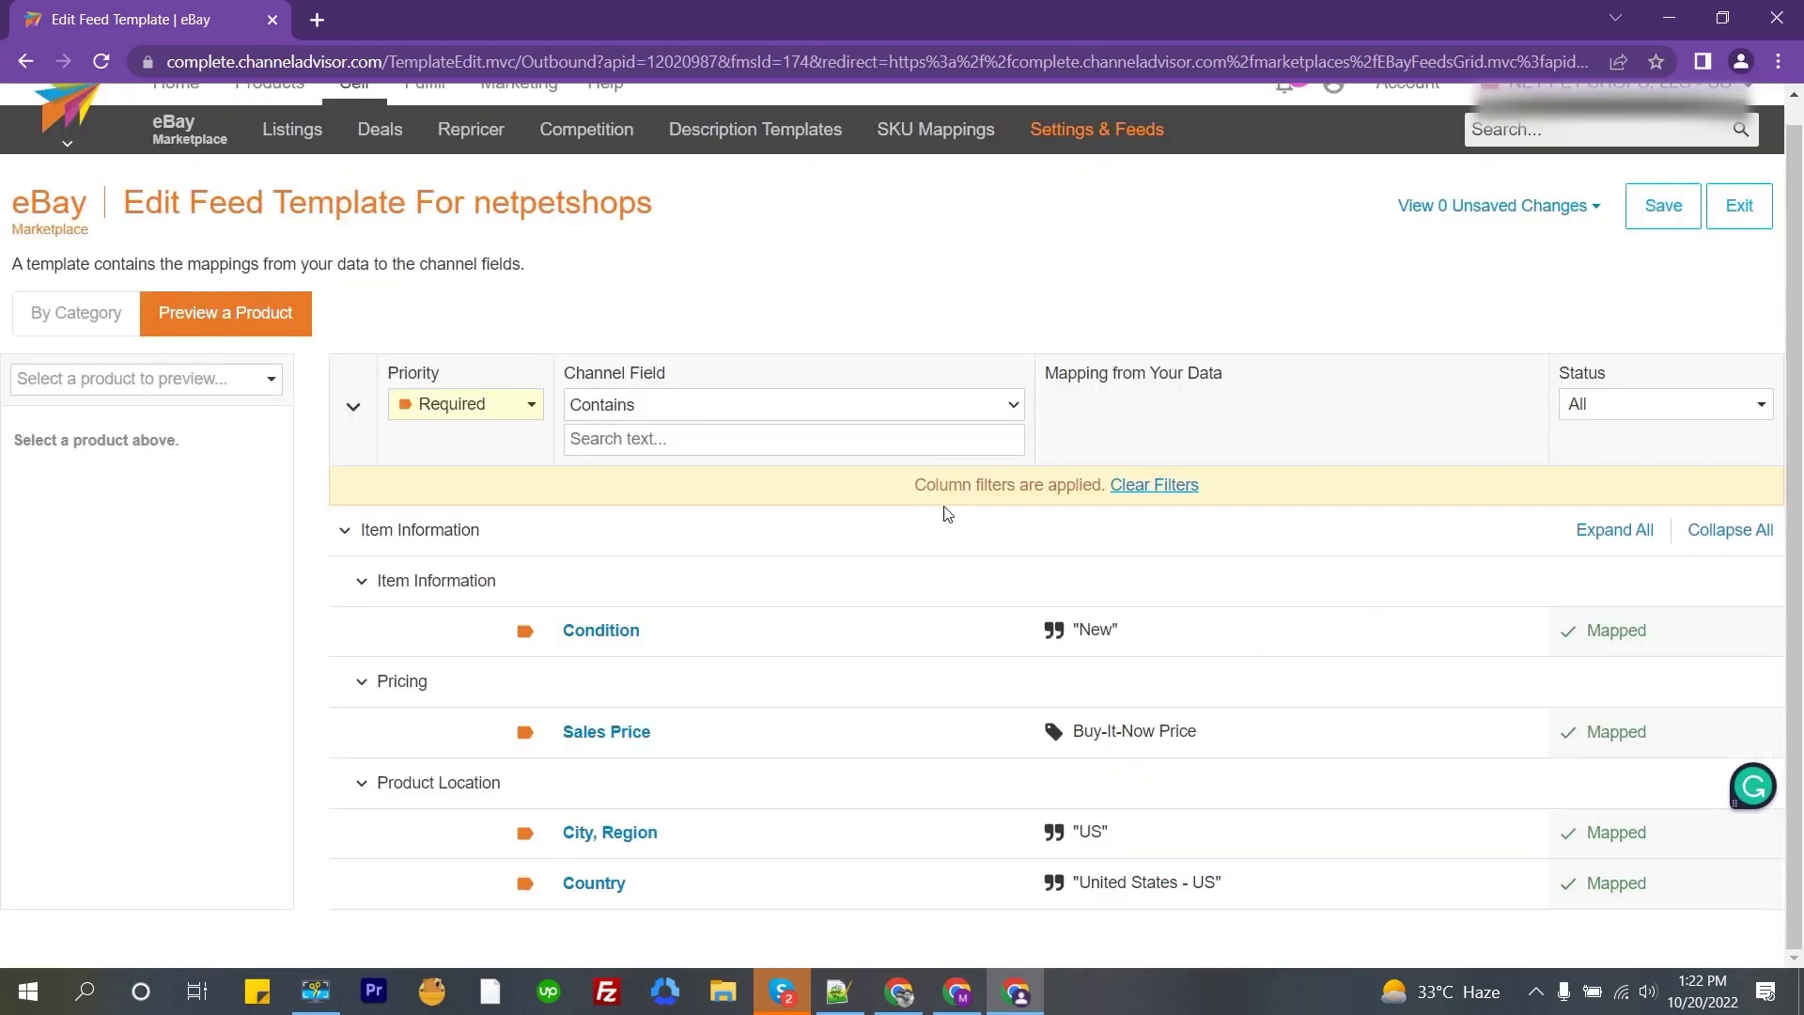
pyautogui.click(951, 884)
pyautogui.click(1212, 501)
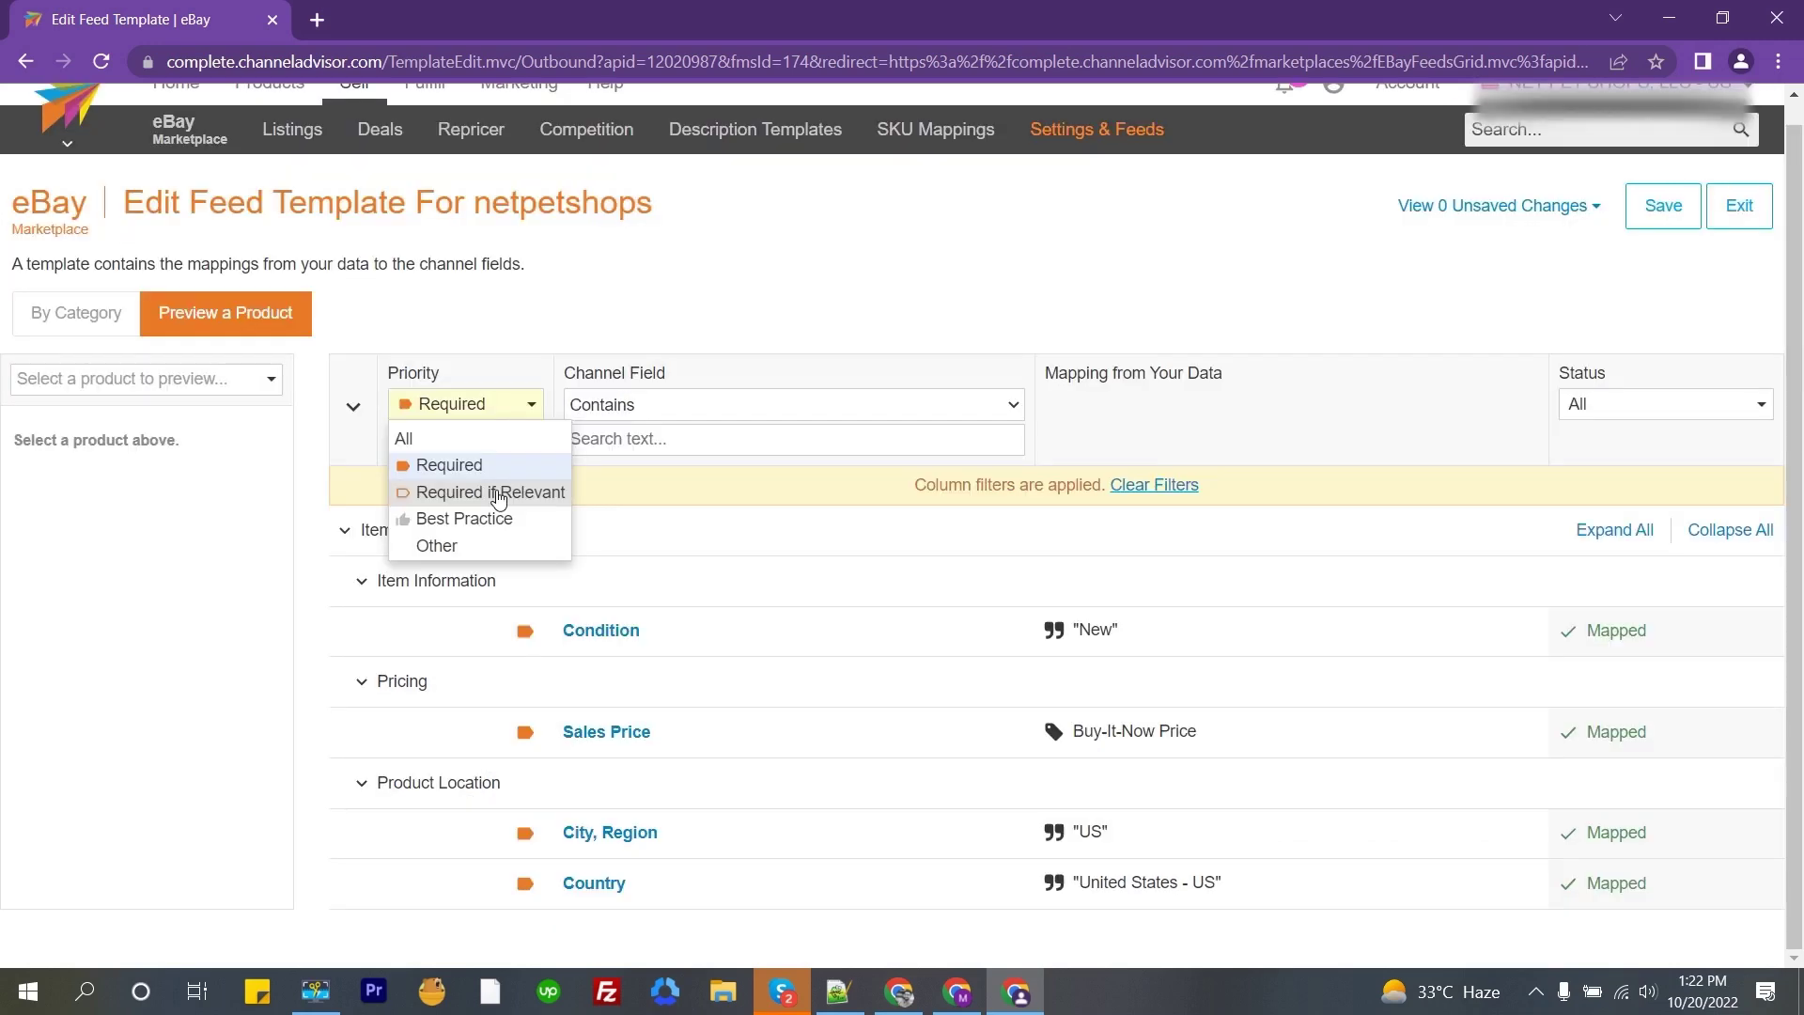
pyautogui.click(493, 493)
# Filter to Required if Relevant fields and check the product field choices for Item Title
pyautogui.click(1057, 629)
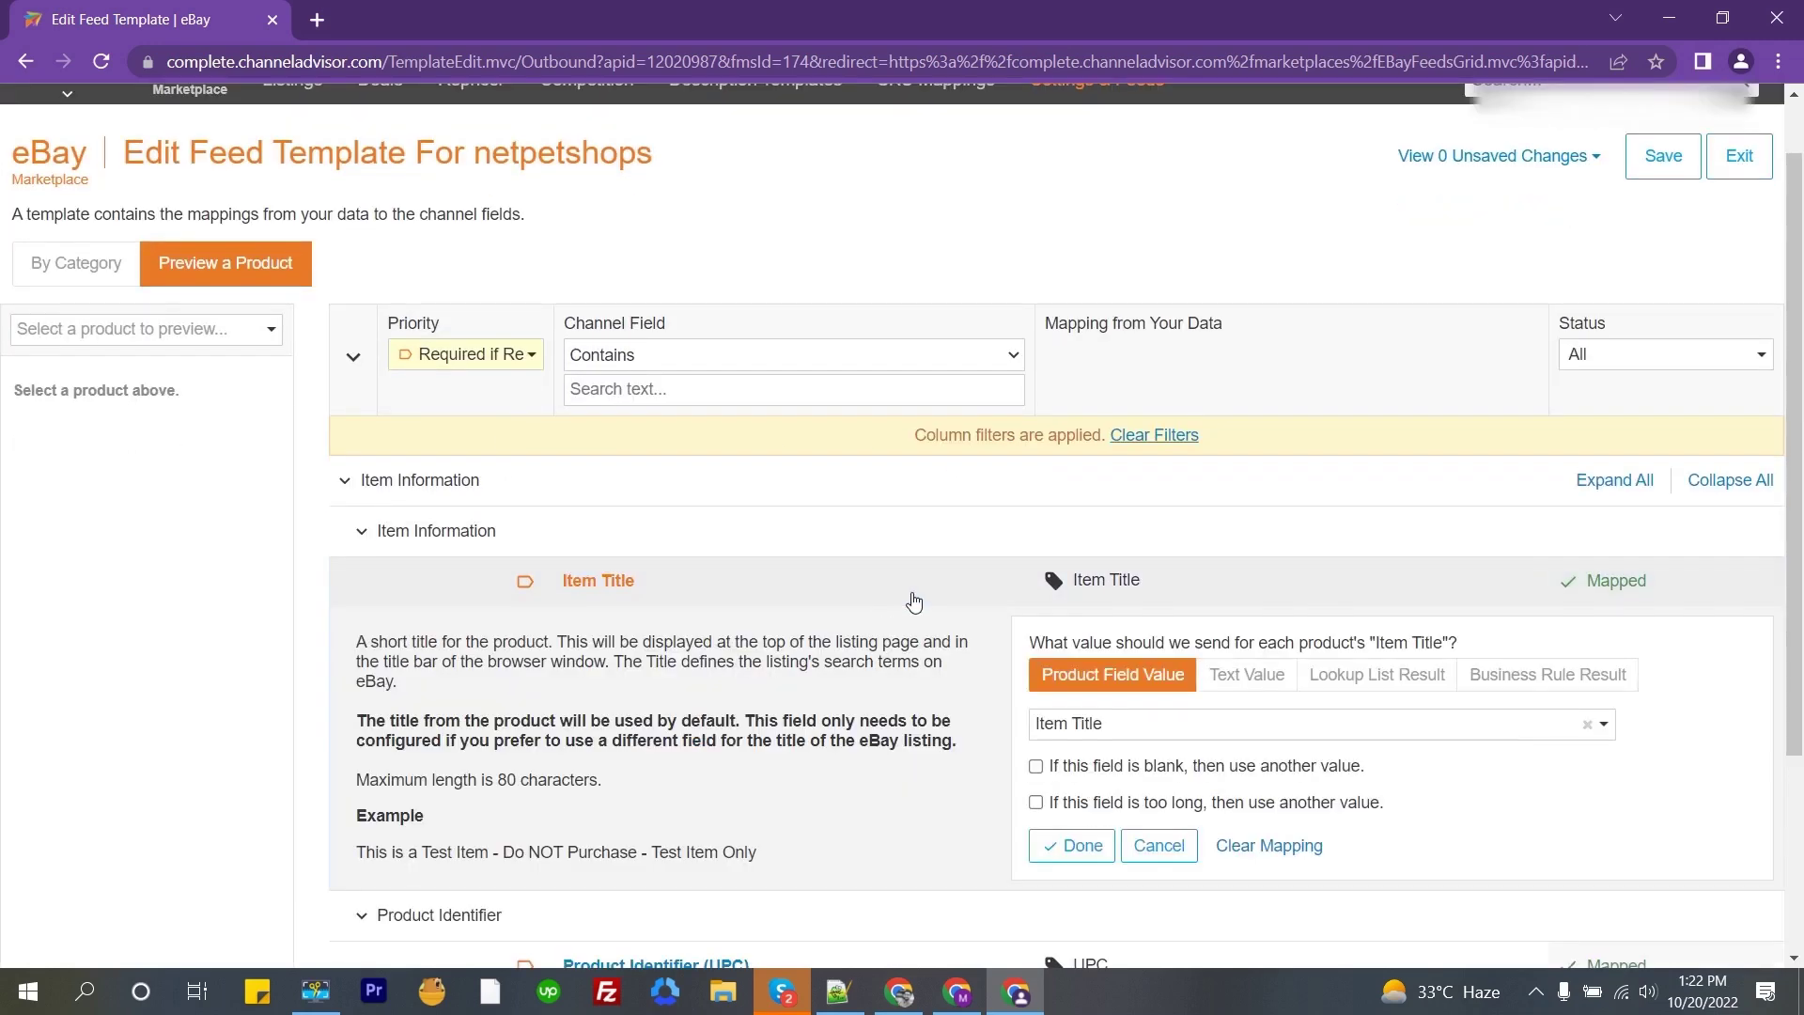
pyautogui.click(1159, 615)
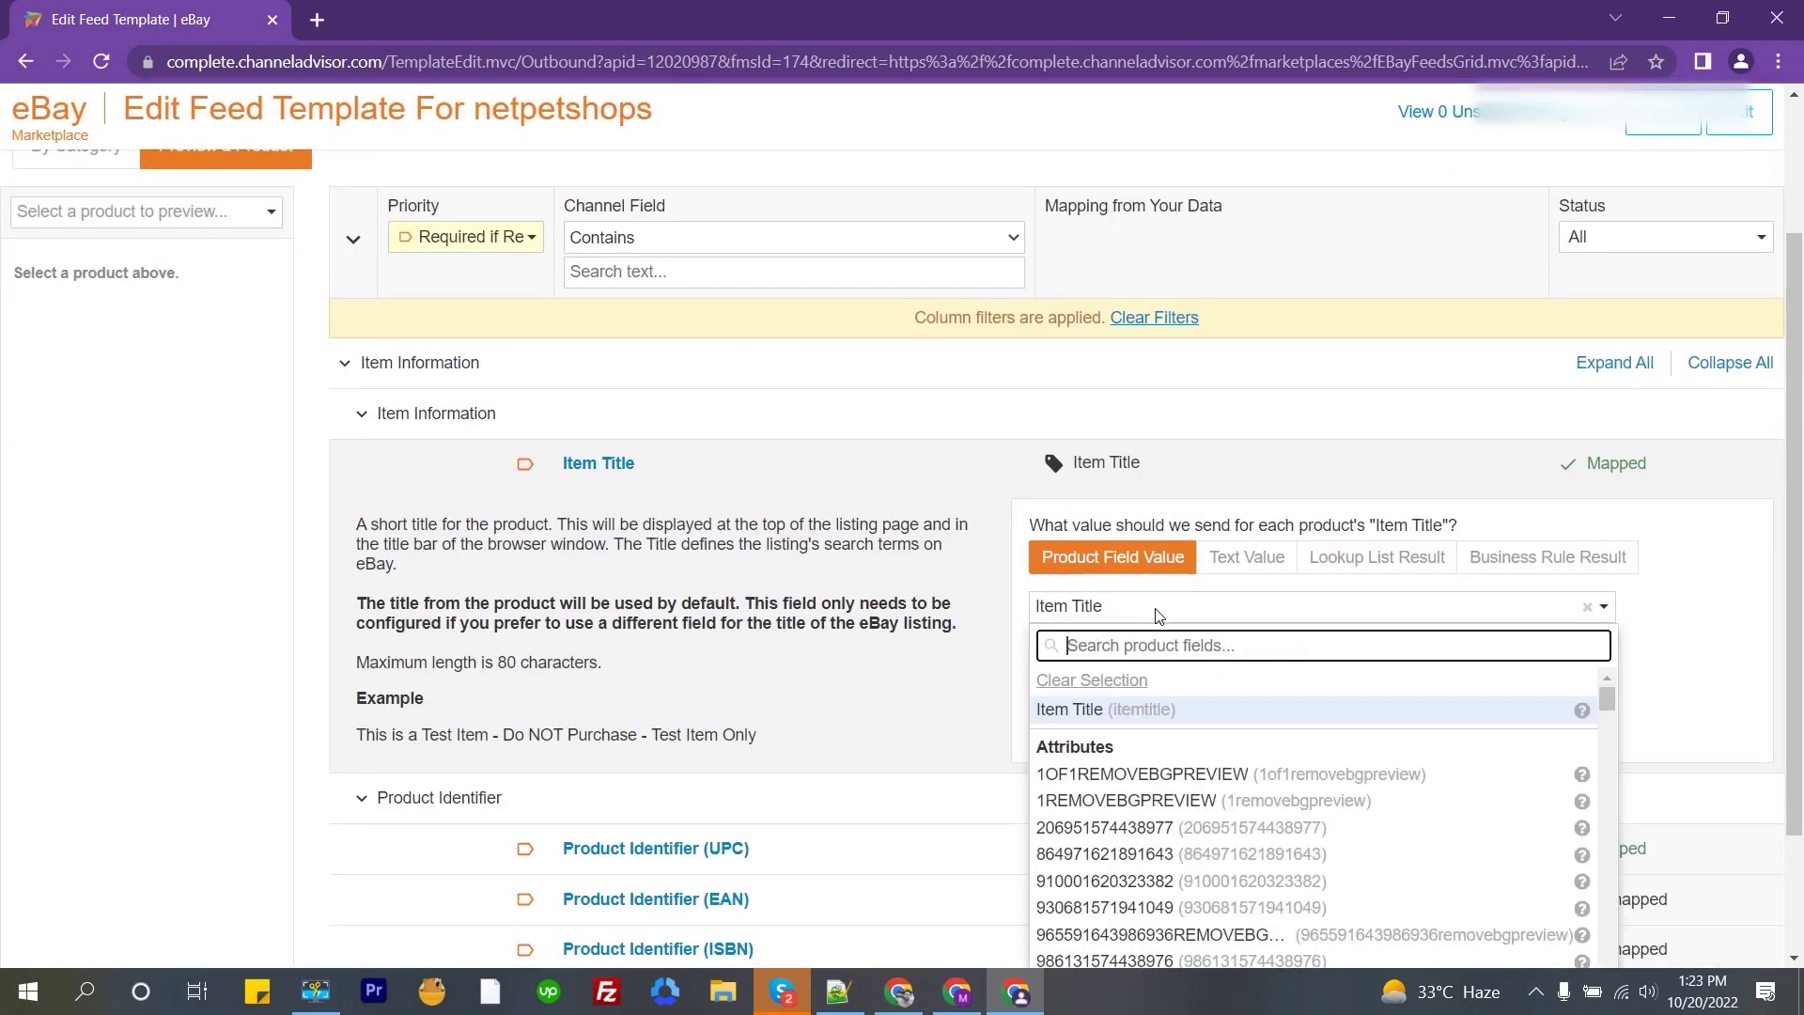
pyautogui.click(1159, 616)
# Preview Item Title's Text Value, Lookup List and Business Rule options, then filter to Best Practice
pyautogui.scroll(-2, 947, 599)
pyautogui.click(1254, 395)
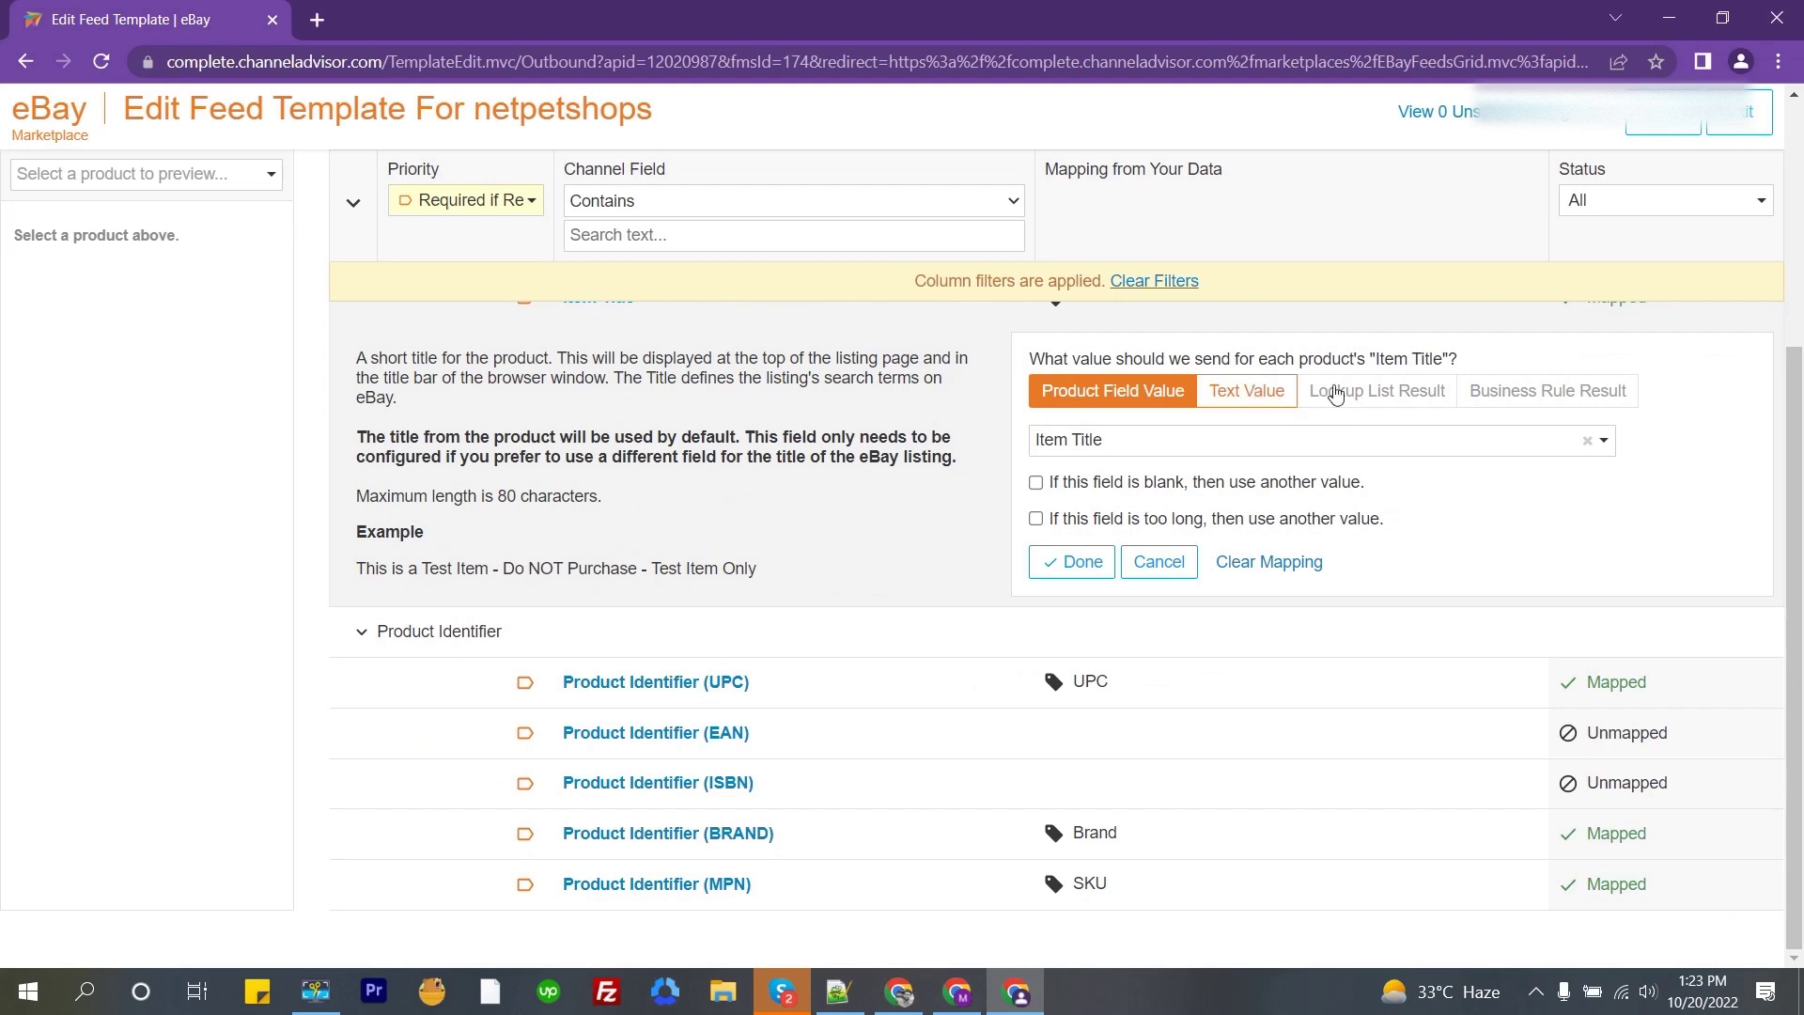
pyautogui.click(1388, 460)
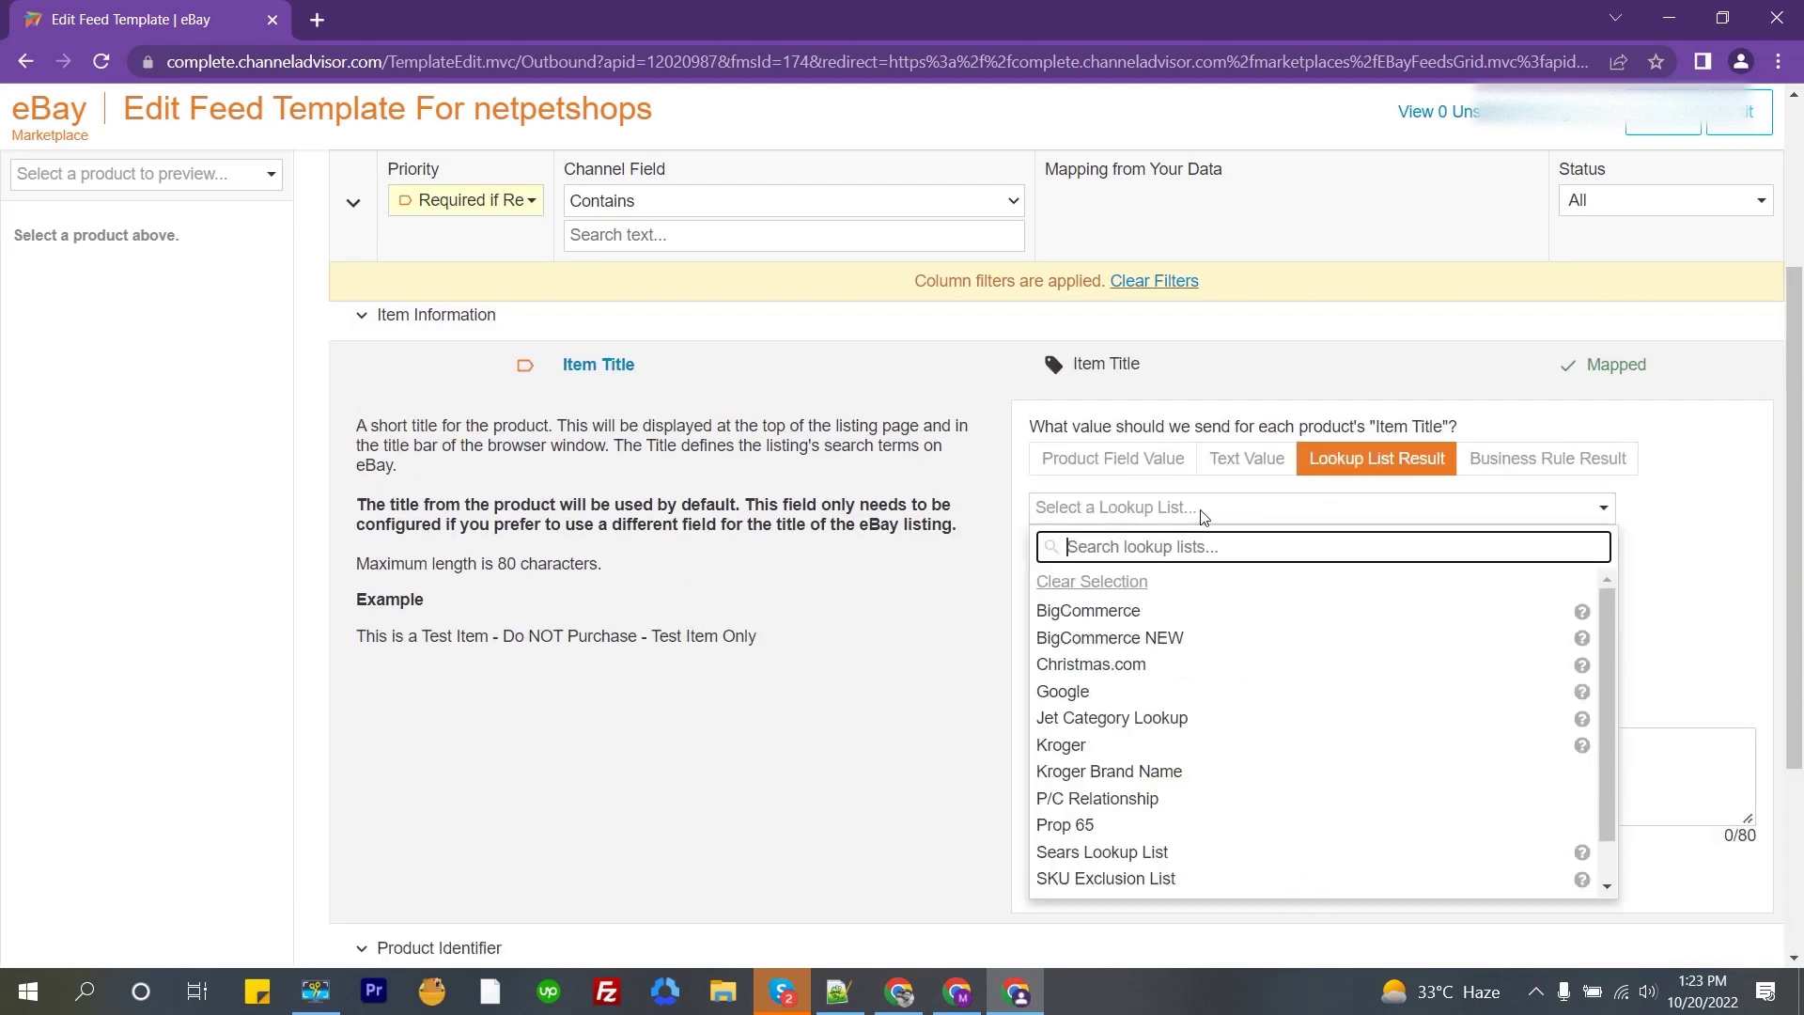
pyautogui.click(1547, 459)
pyautogui.click(465, 200)
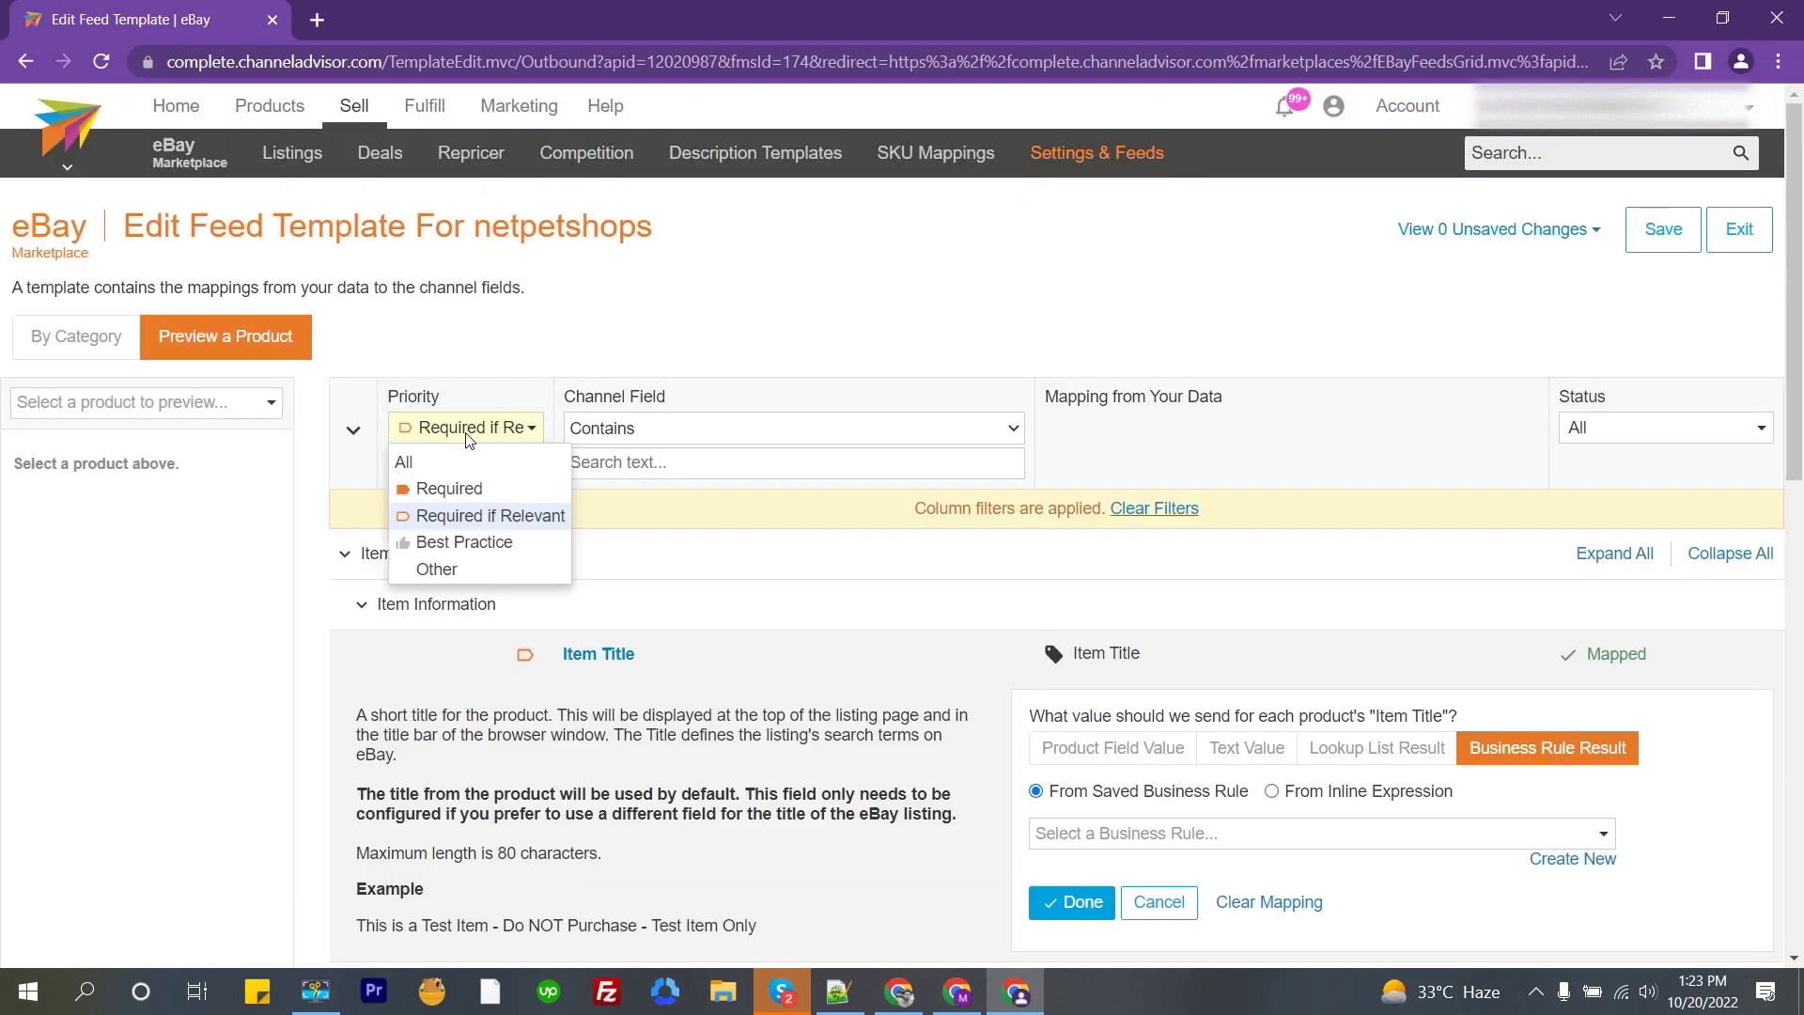
pyautogui.click(476, 541)
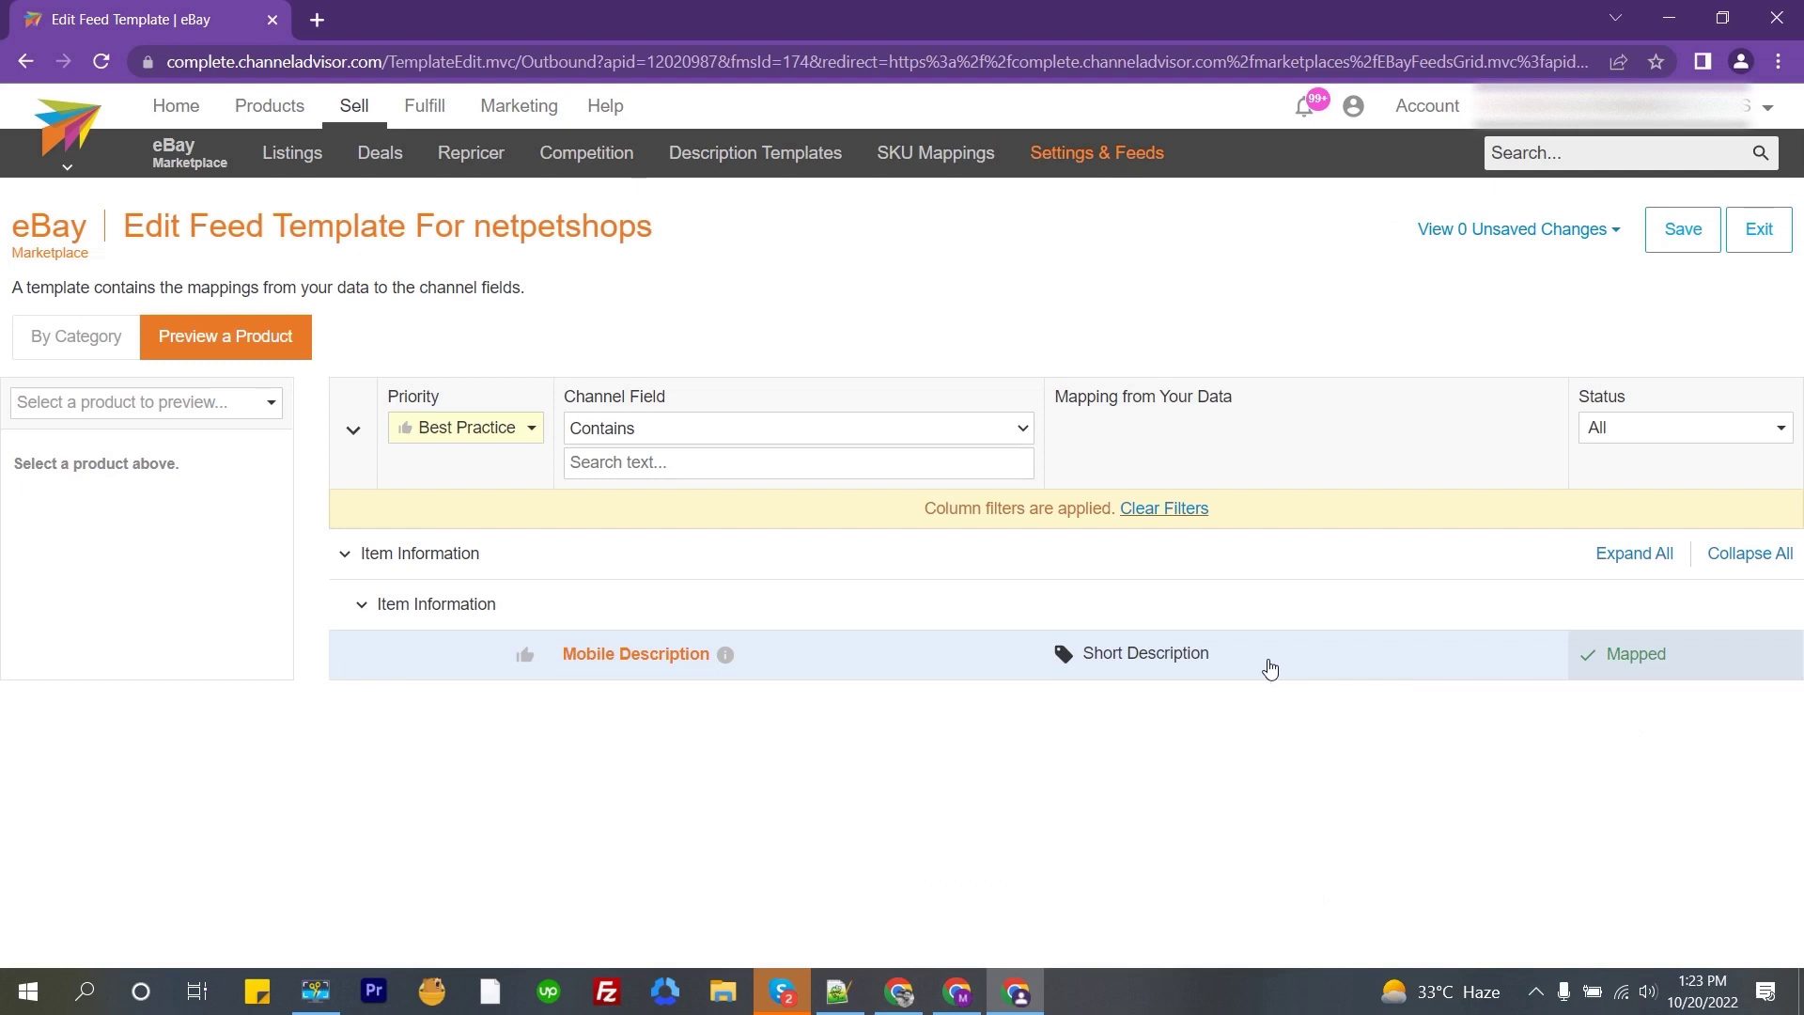
# Inspect Mobile Description's mapping, then filter to Other priority and scroll through the results
pyautogui.click(1269, 668)
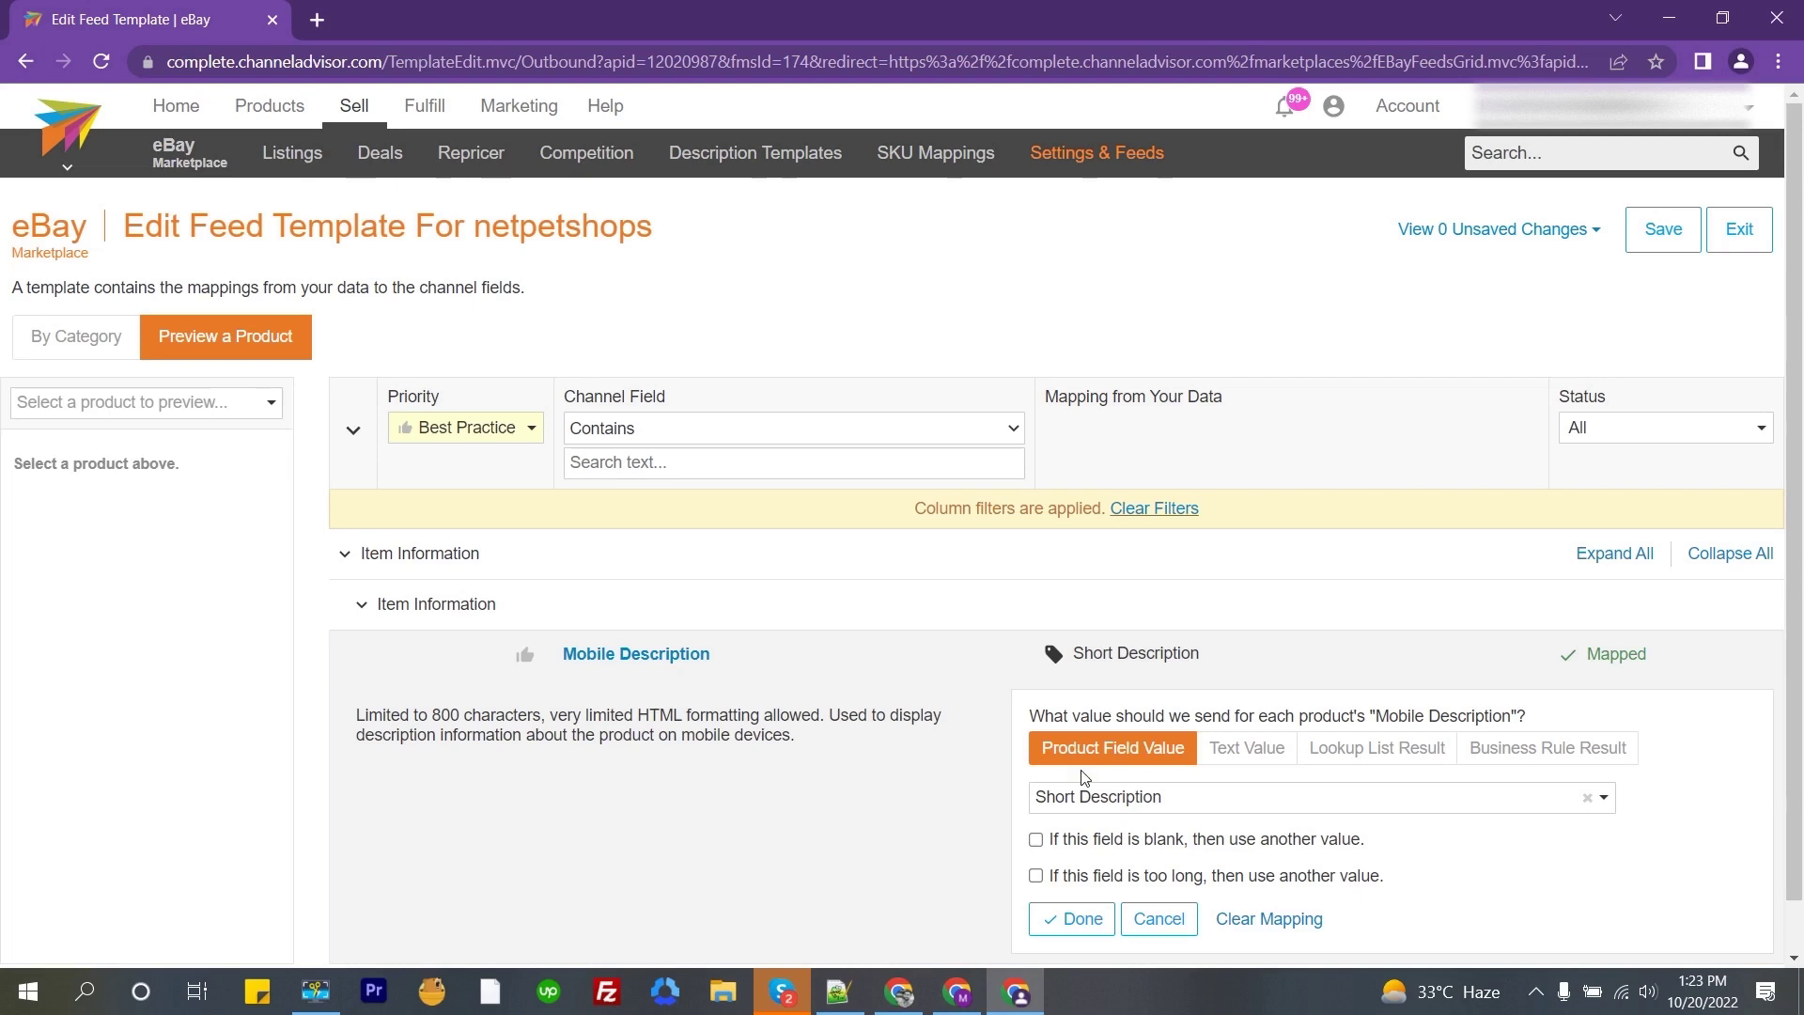
pyautogui.click(465, 427)
pyautogui.click(474, 570)
pyautogui.scroll(-1, 705, 451)
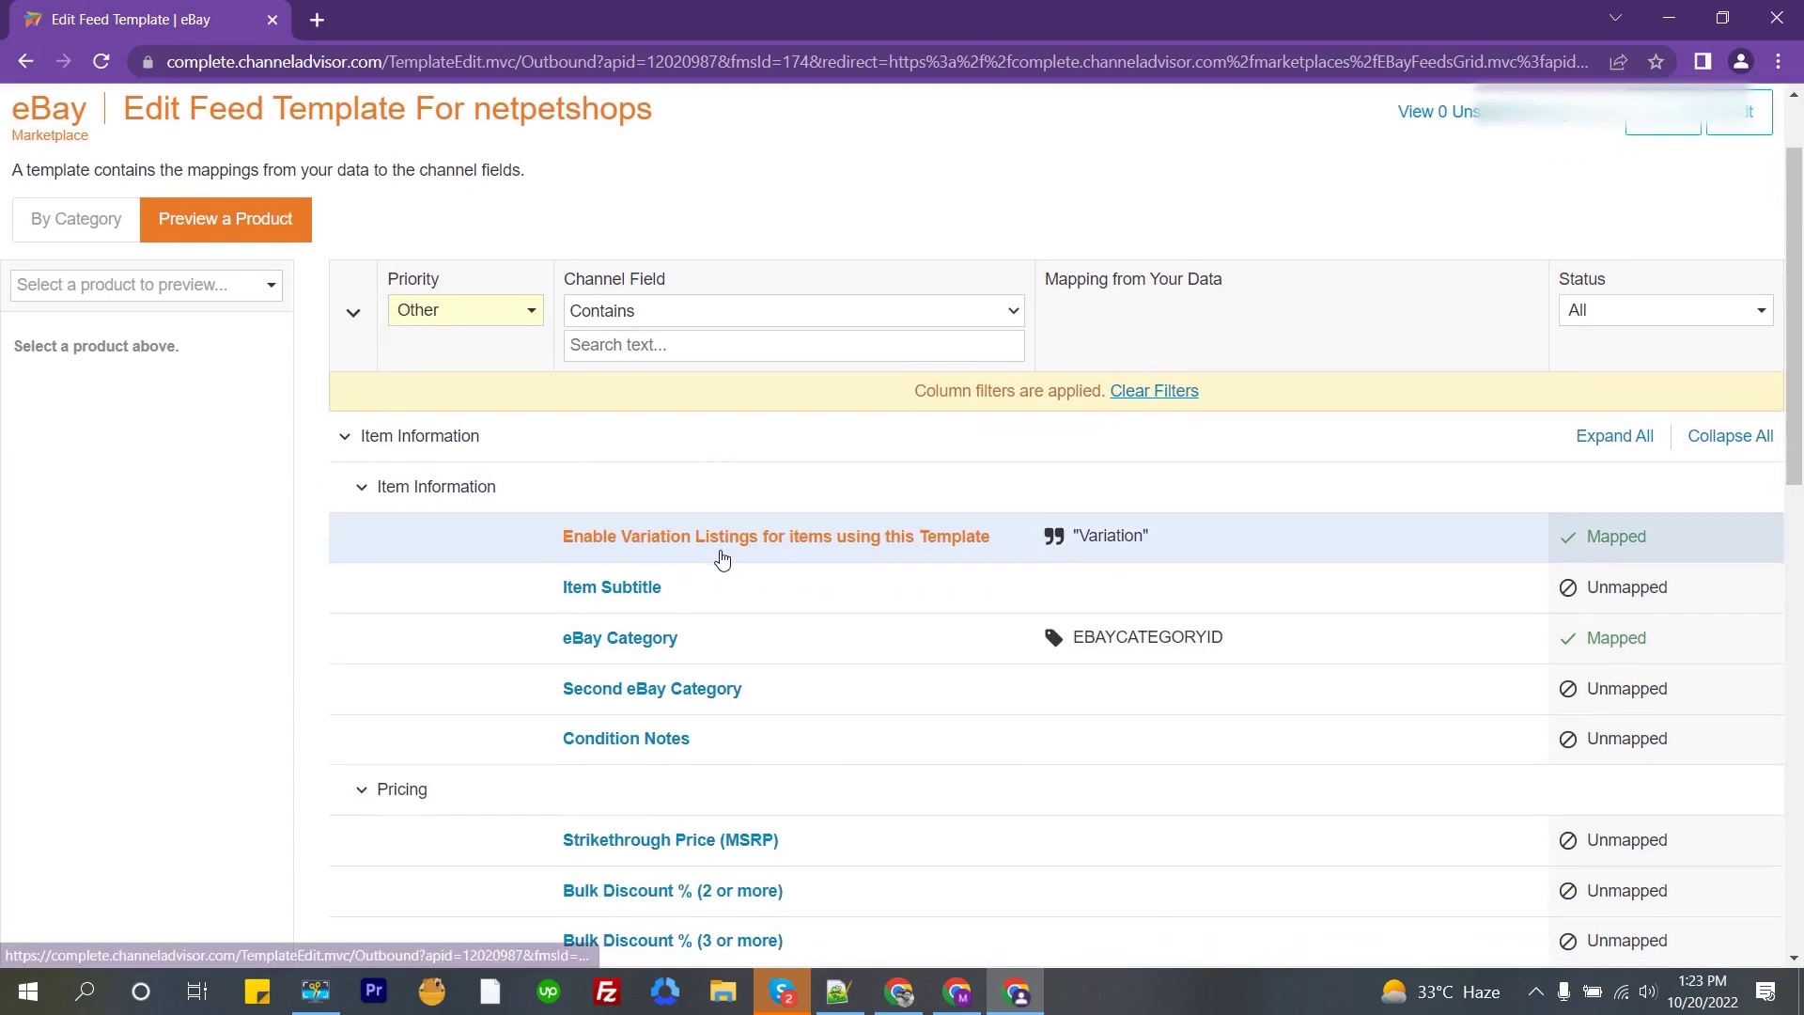
pyautogui.scroll(-1, 737, 459)
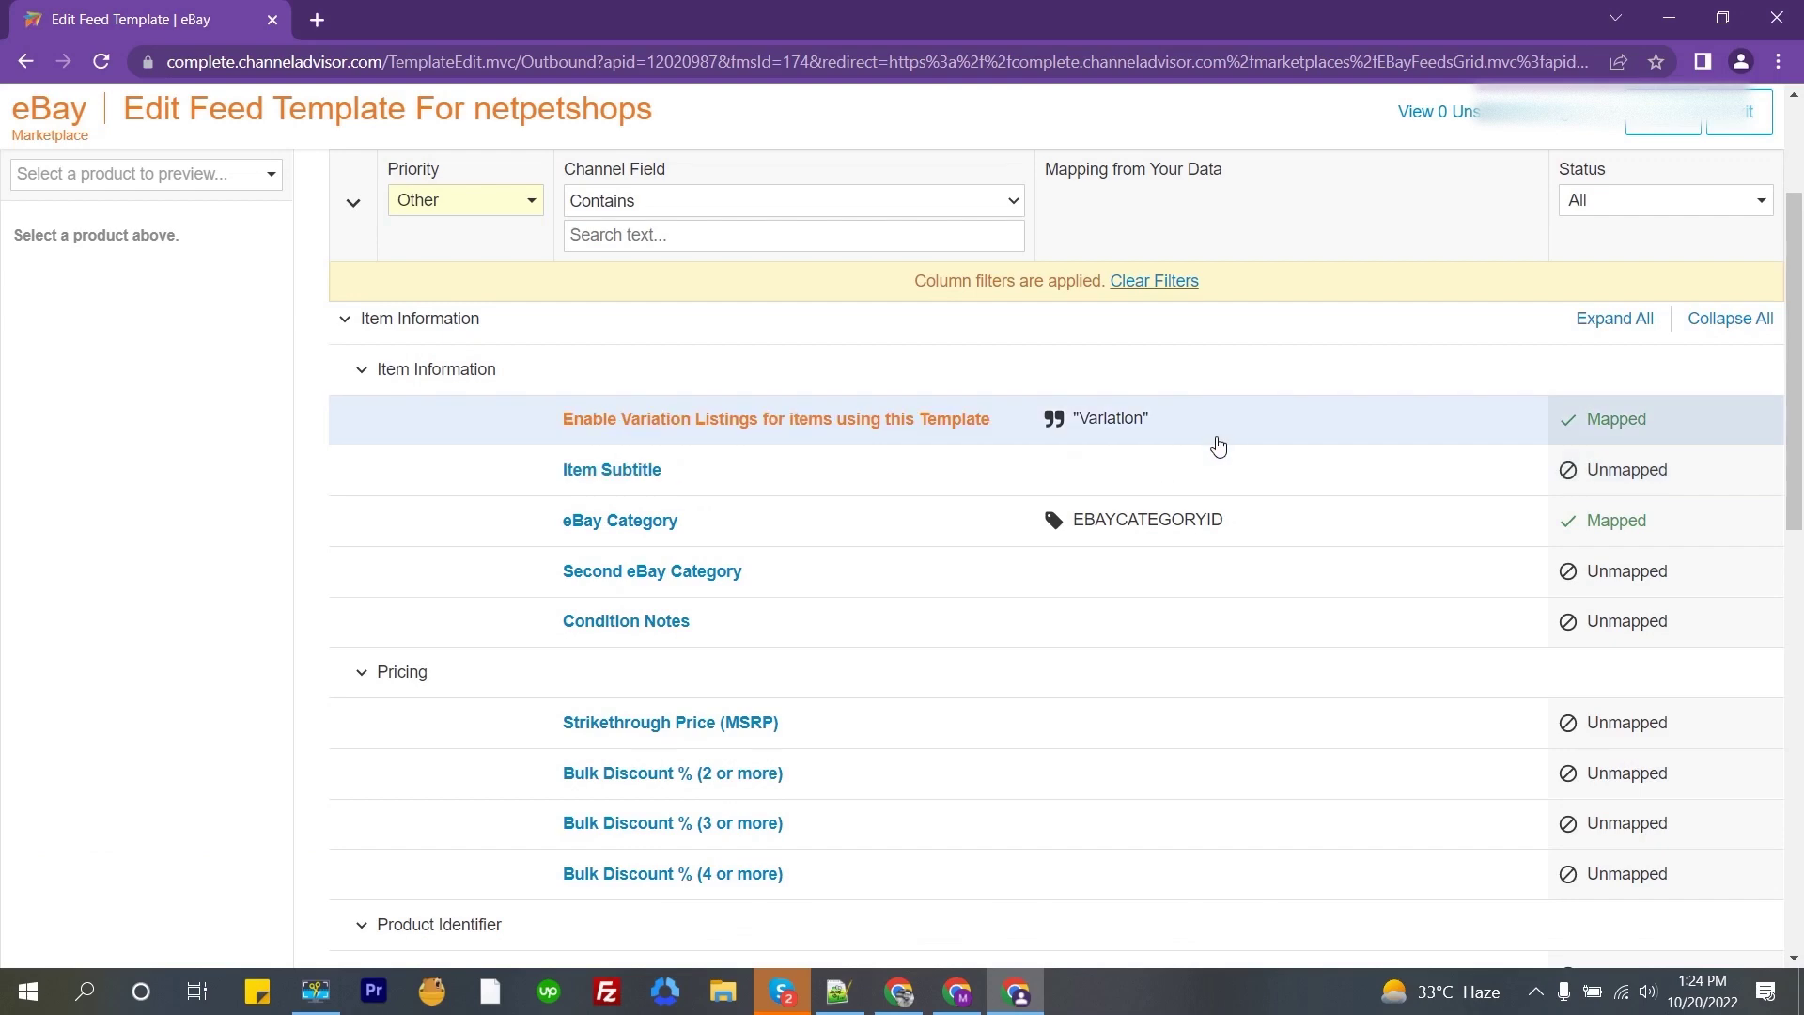
pyautogui.scroll(-4, 1210, 522)
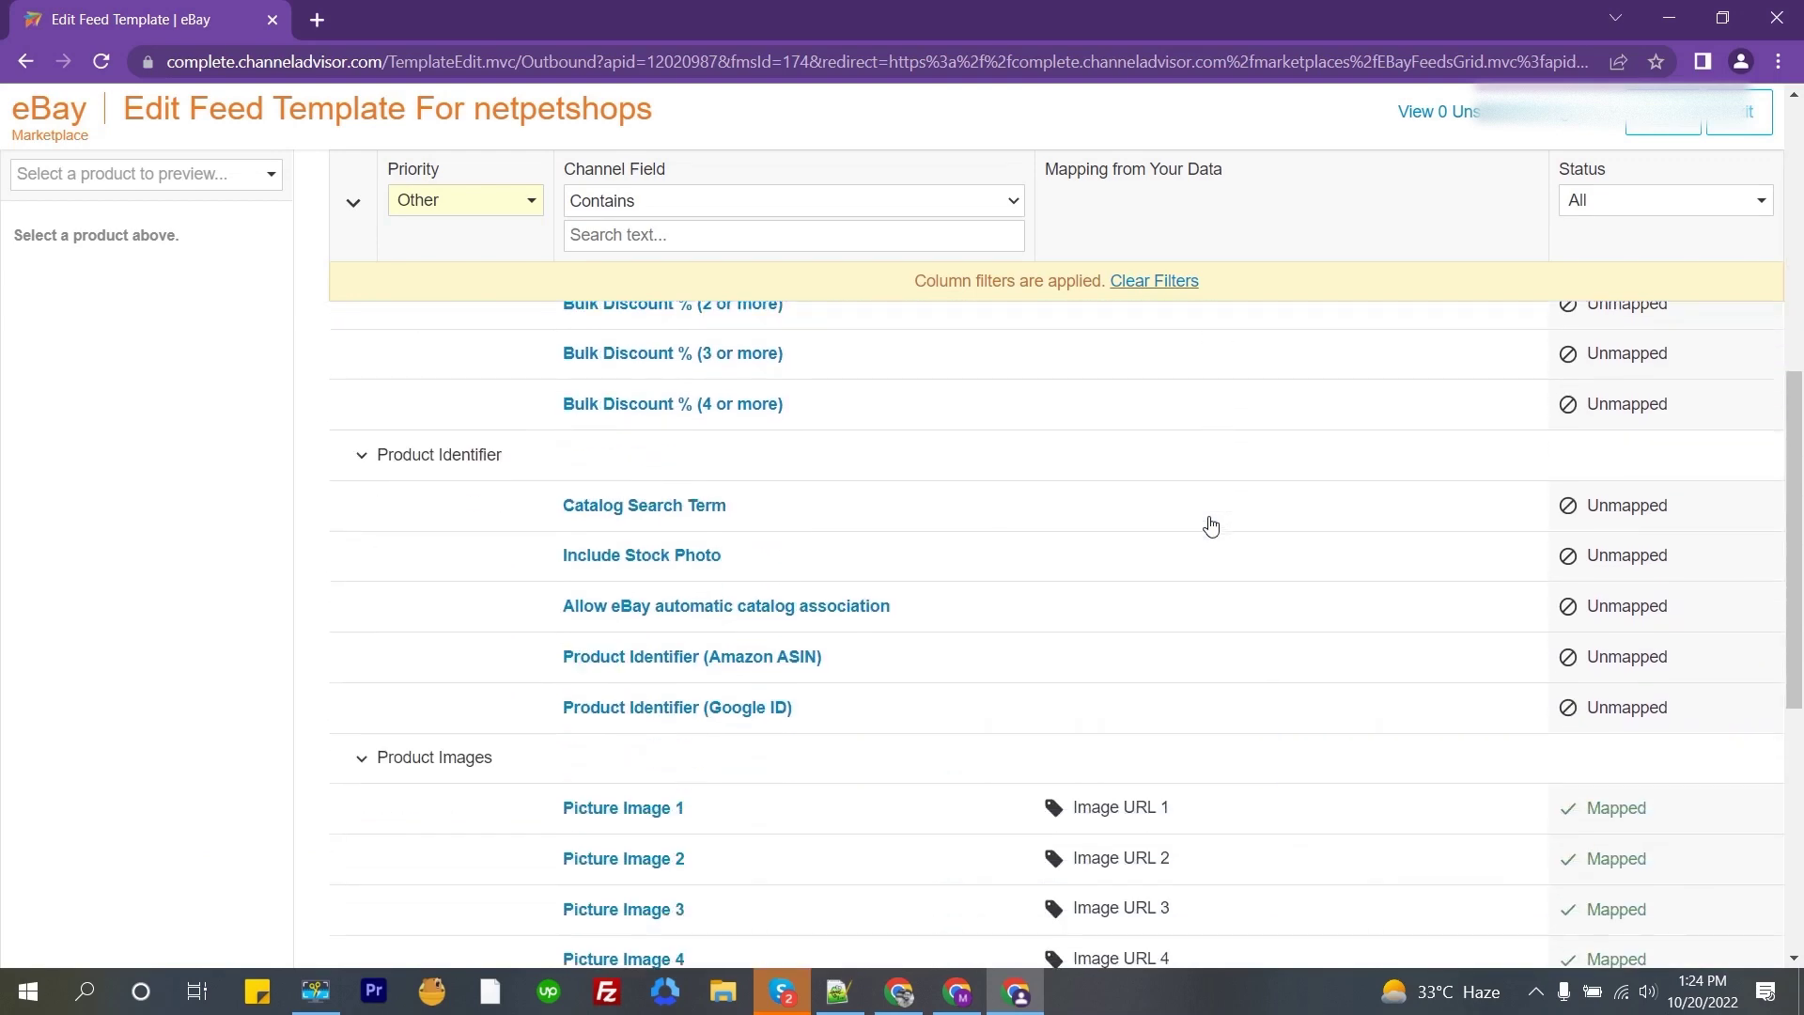
pyautogui.scroll(-3, 1210, 527)
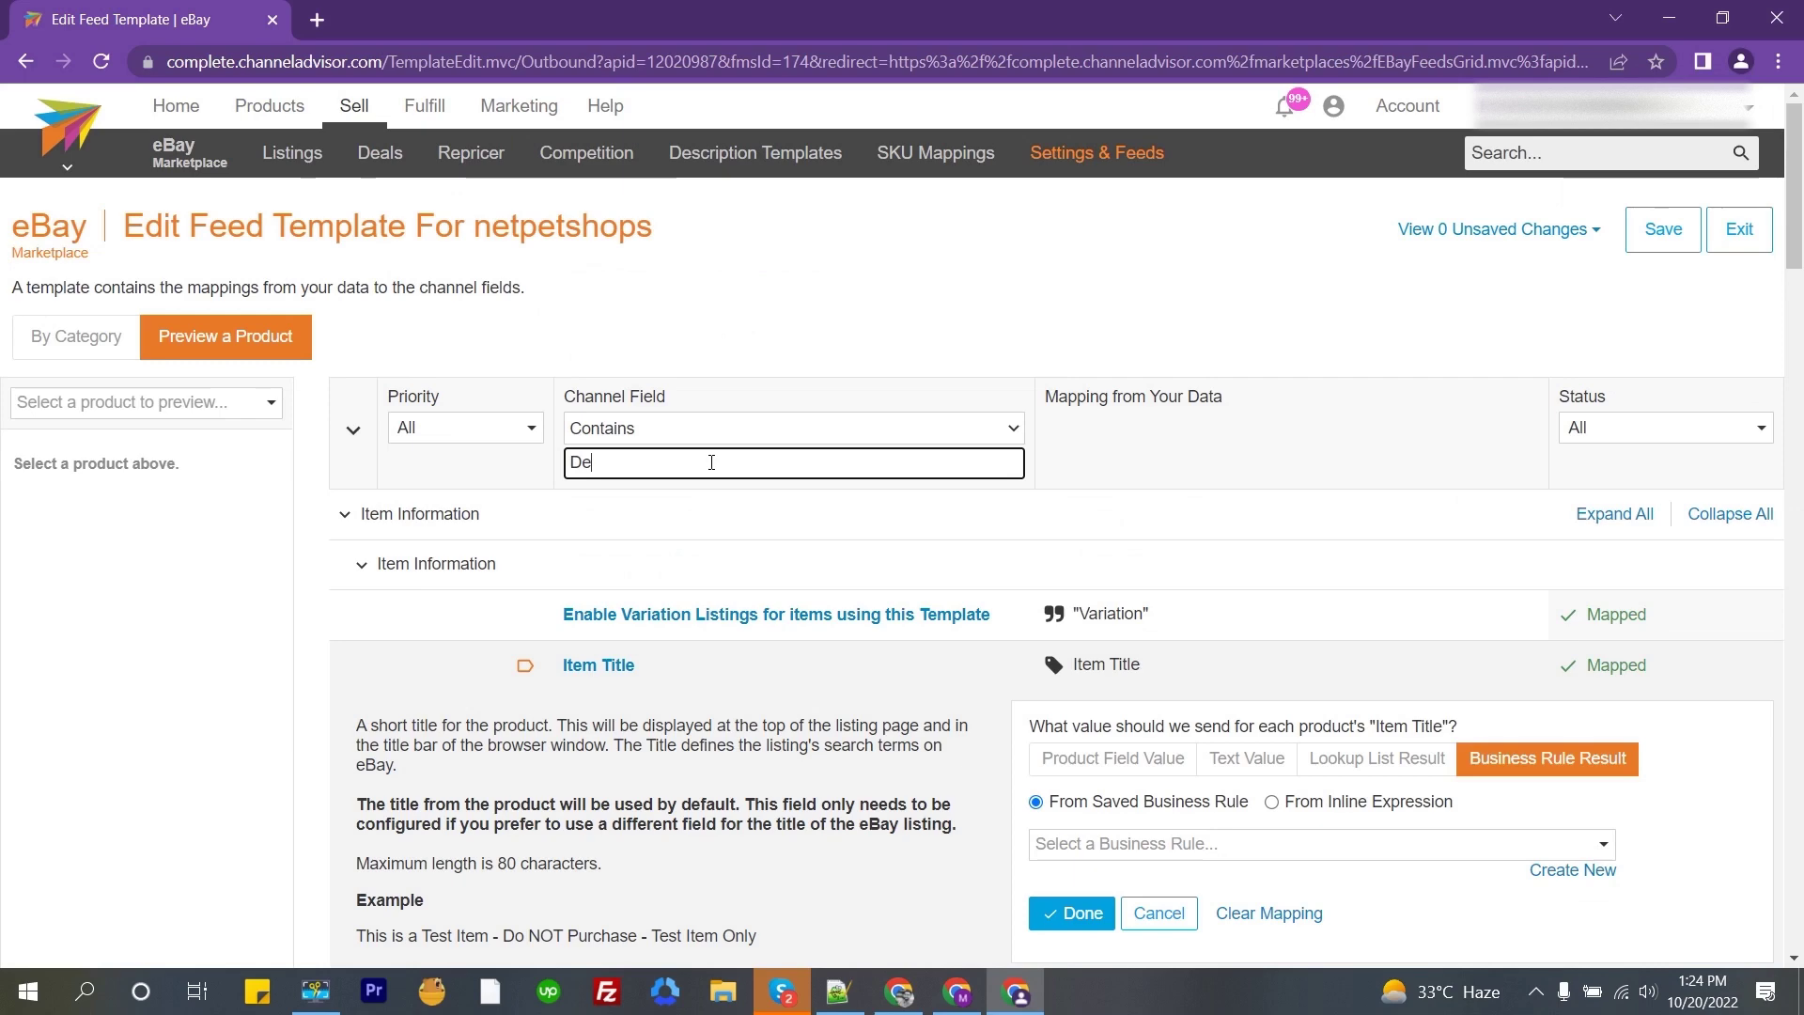
# Search channel fields for 'Description', then clear the search and collapse Item Title
pyautogui.write('scription')
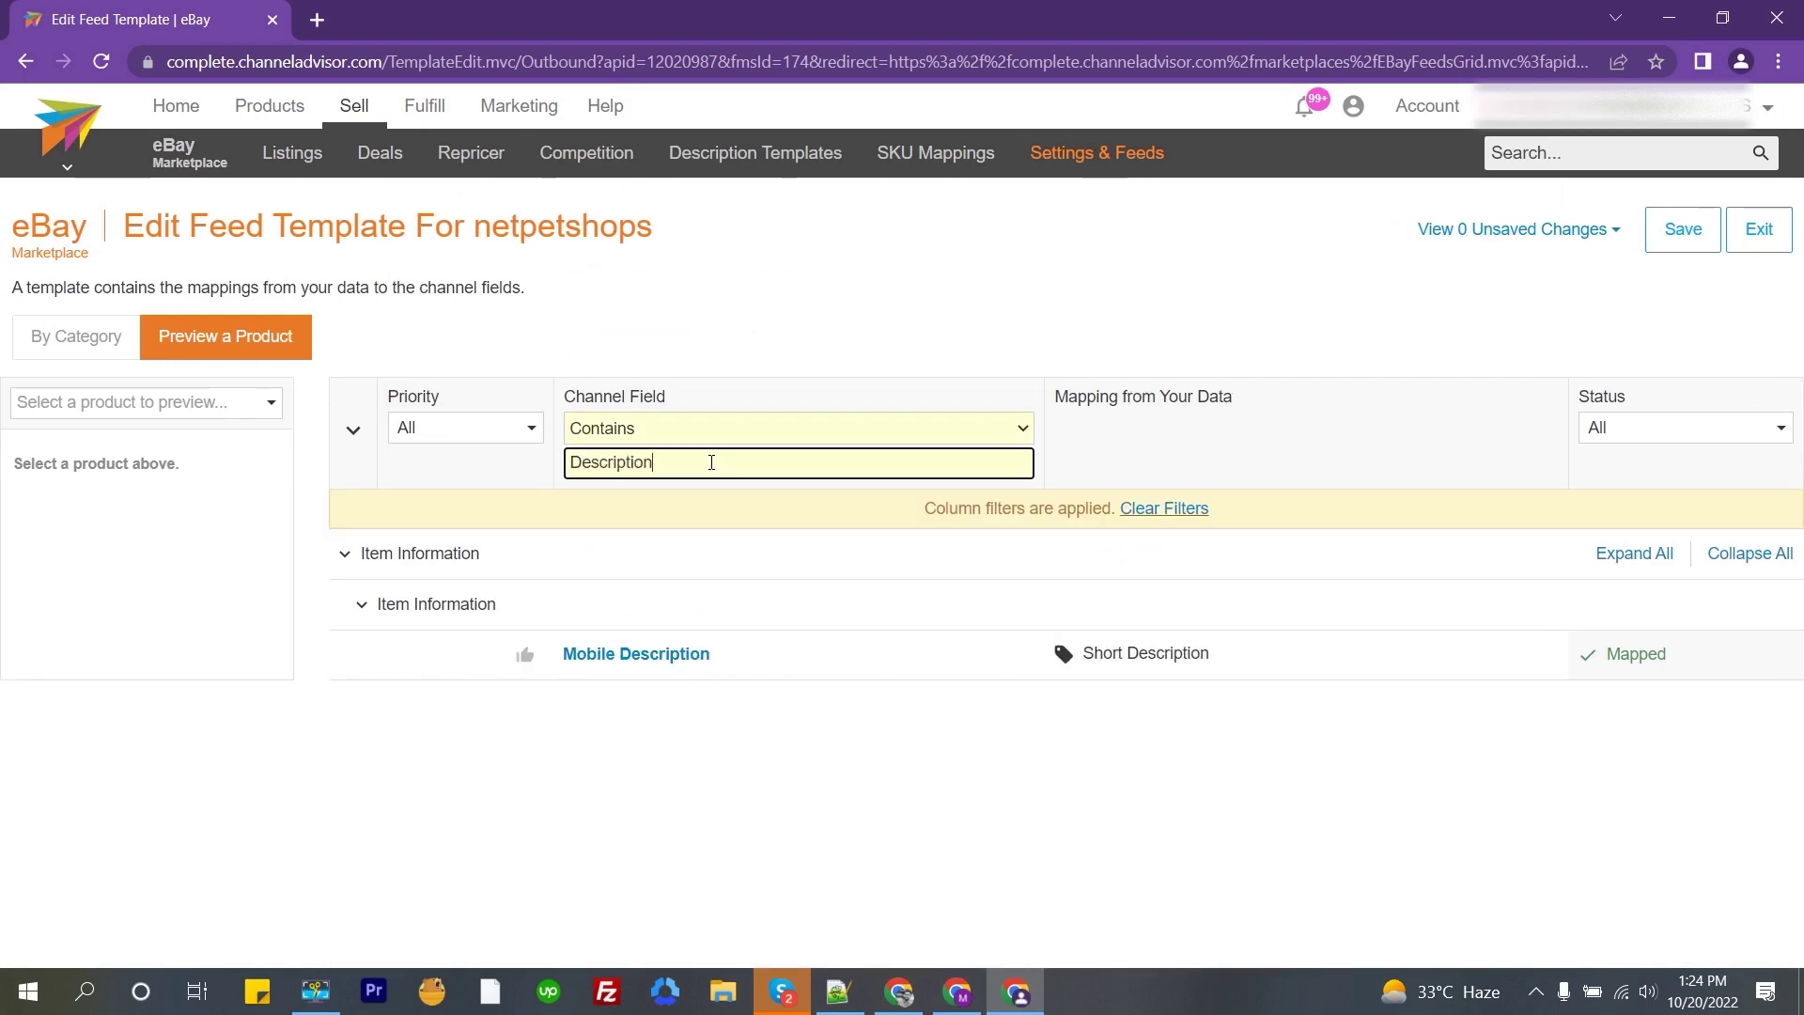
pyautogui.click(1163, 507)
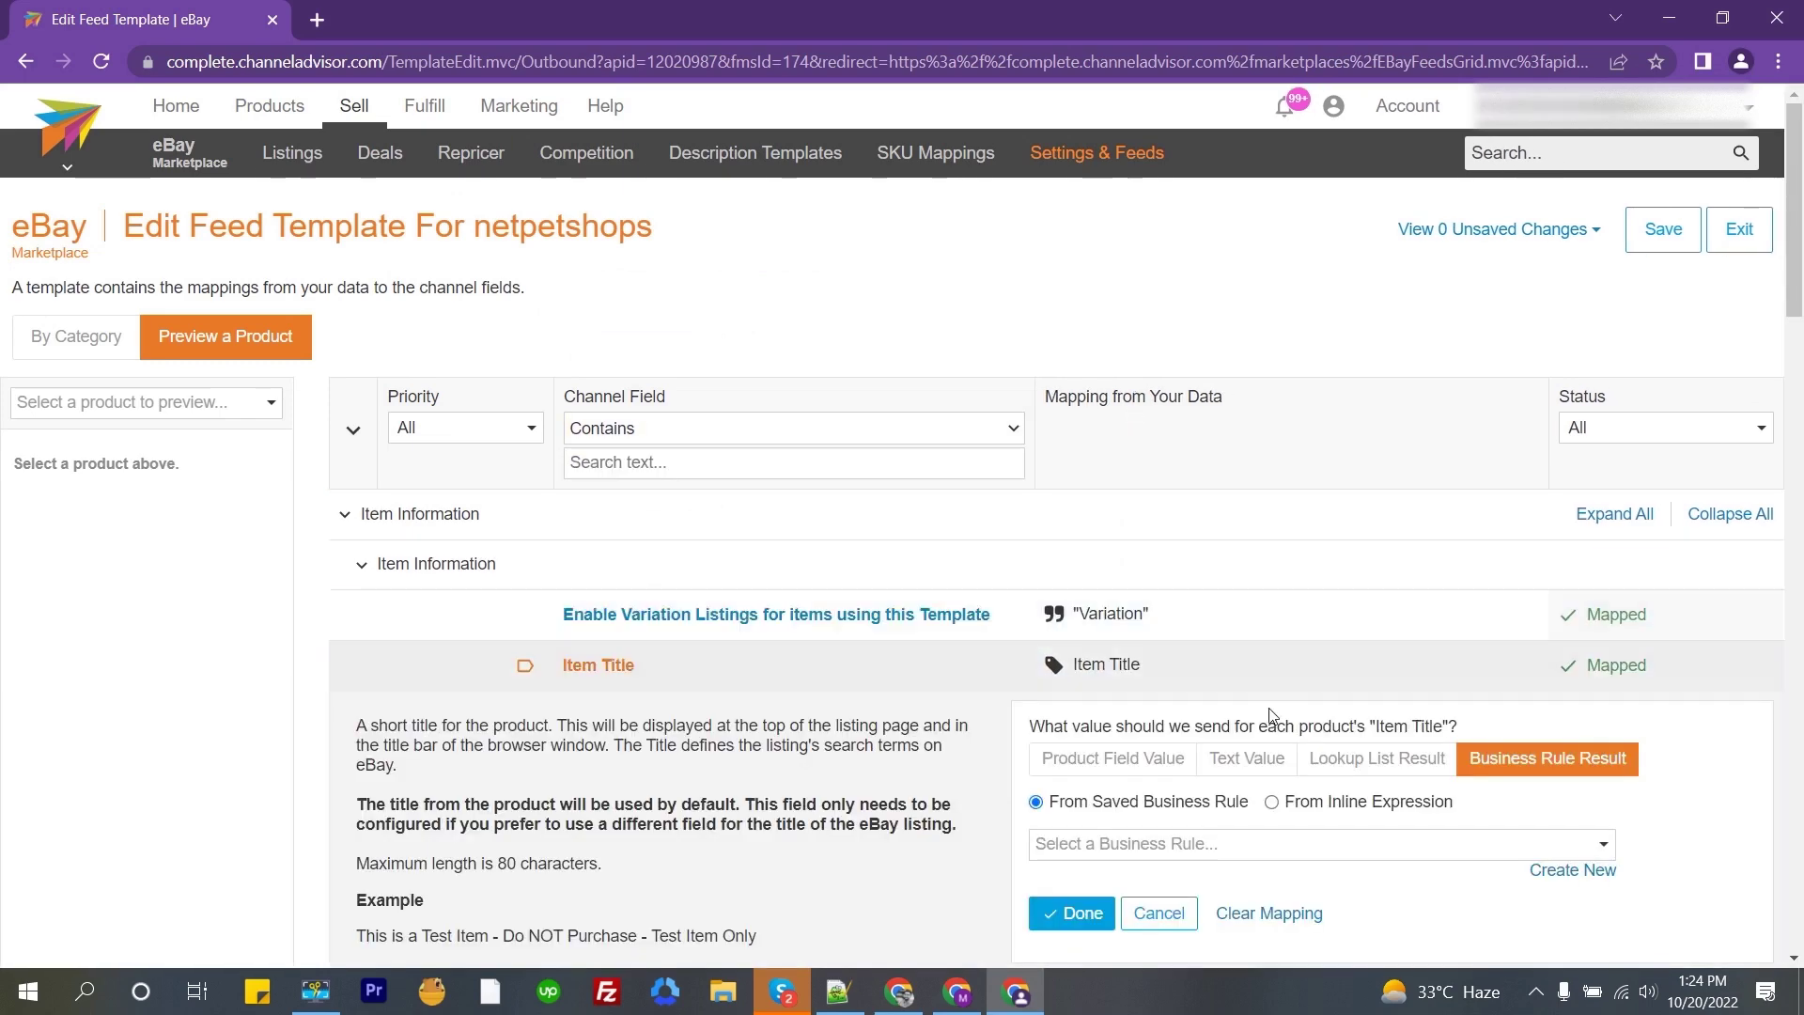
pyautogui.click(1185, 684)
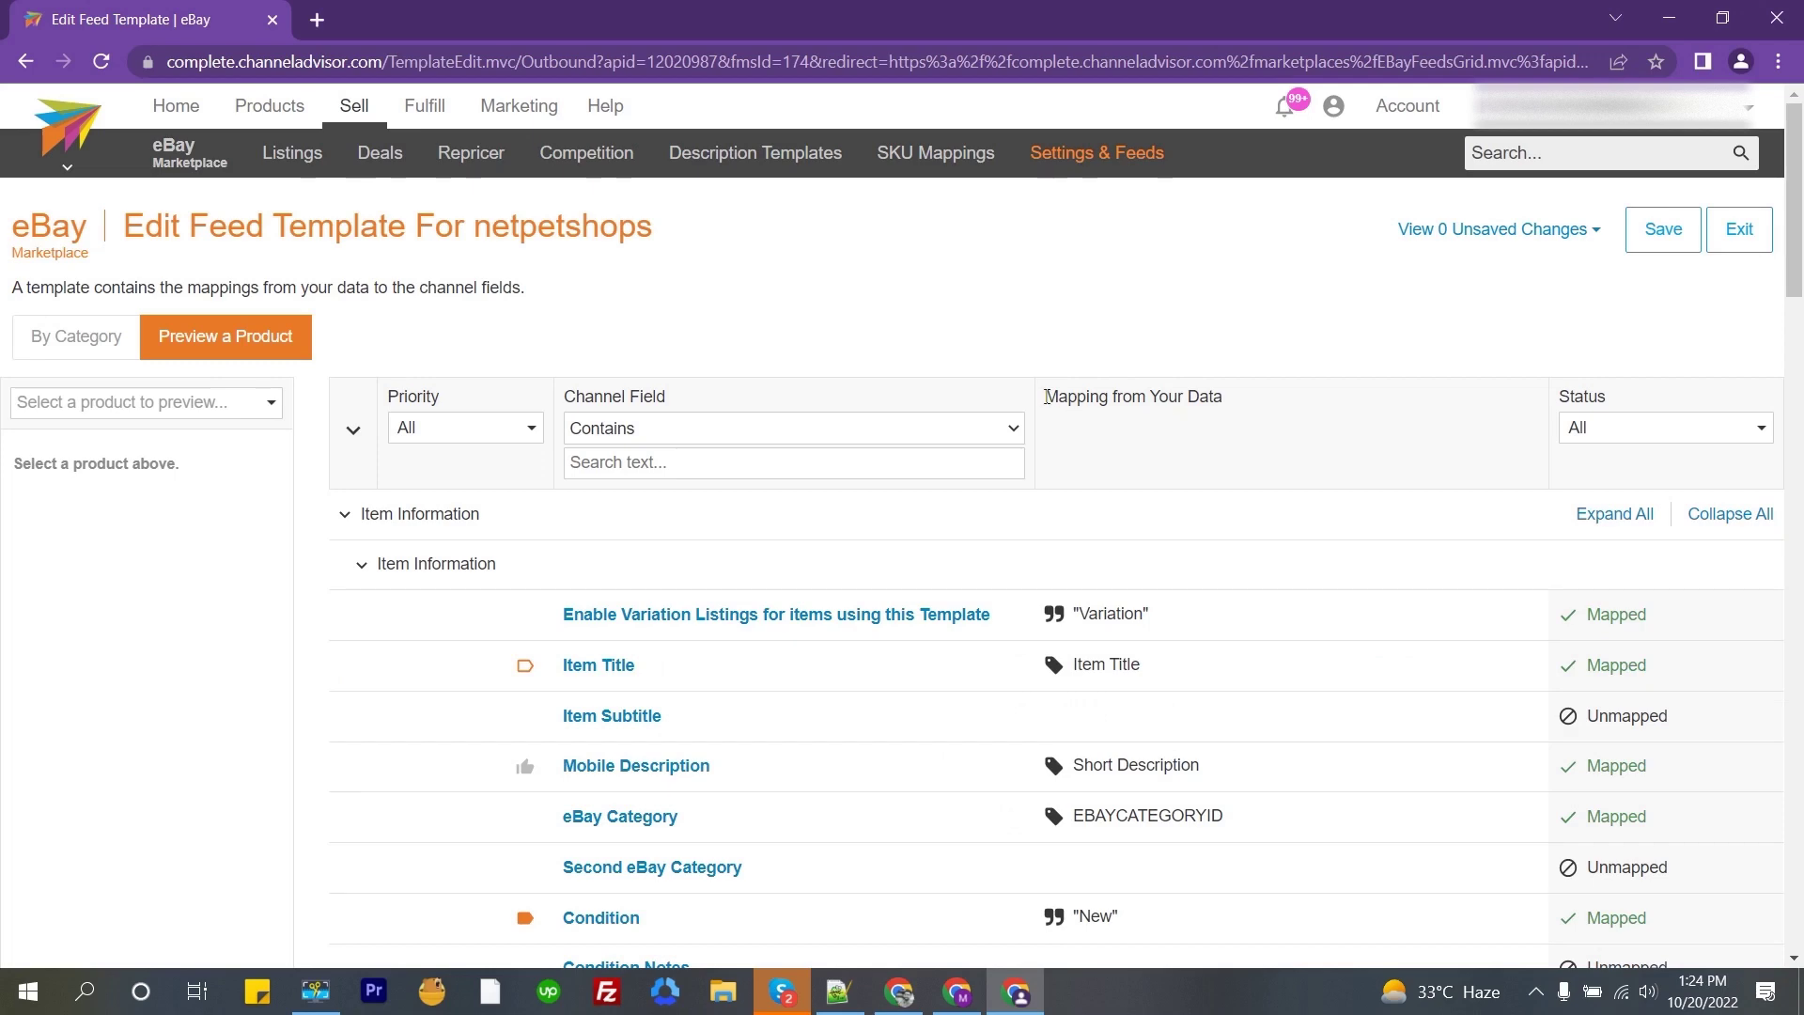
# Scroll through the full mapping list, closing the MPN mapping details along the way
pyautogui.moveTo(1046, 396); pyautogui.dragTo(1247, 395)
pyautogui.scroll(-10, 1240, 501)
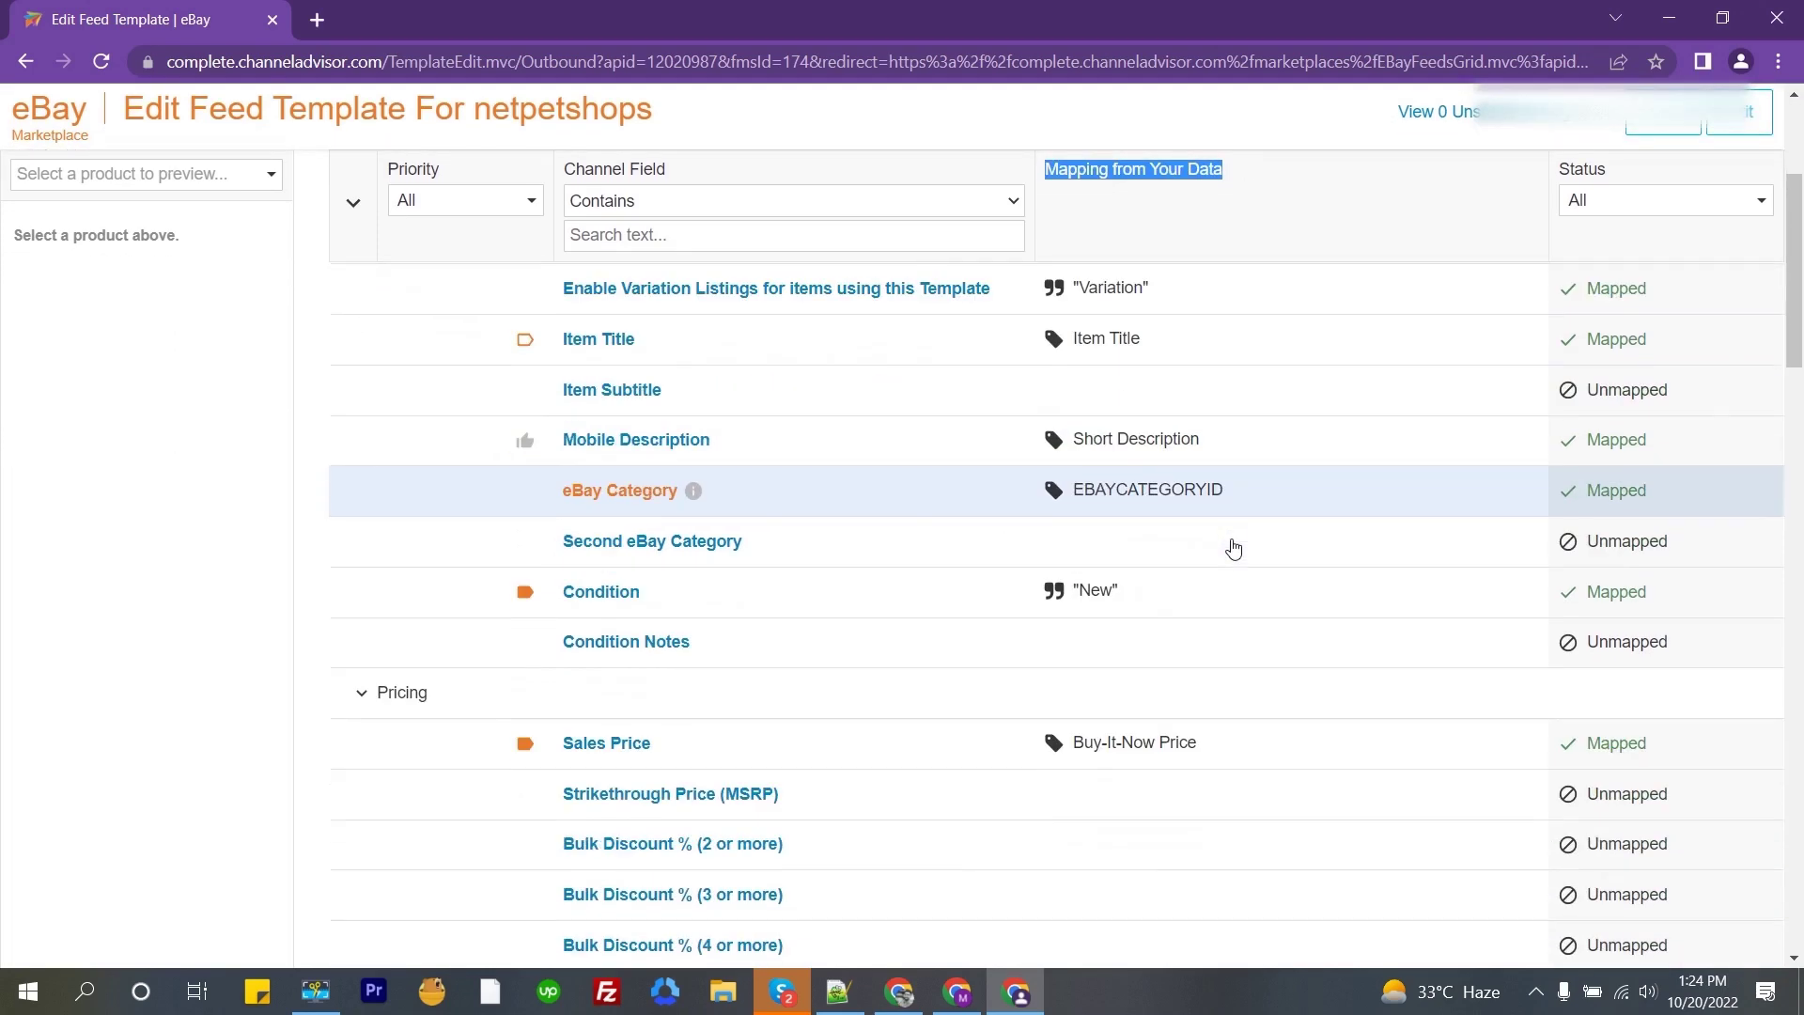
pyautogui.scroll(-6, 1240, 555)
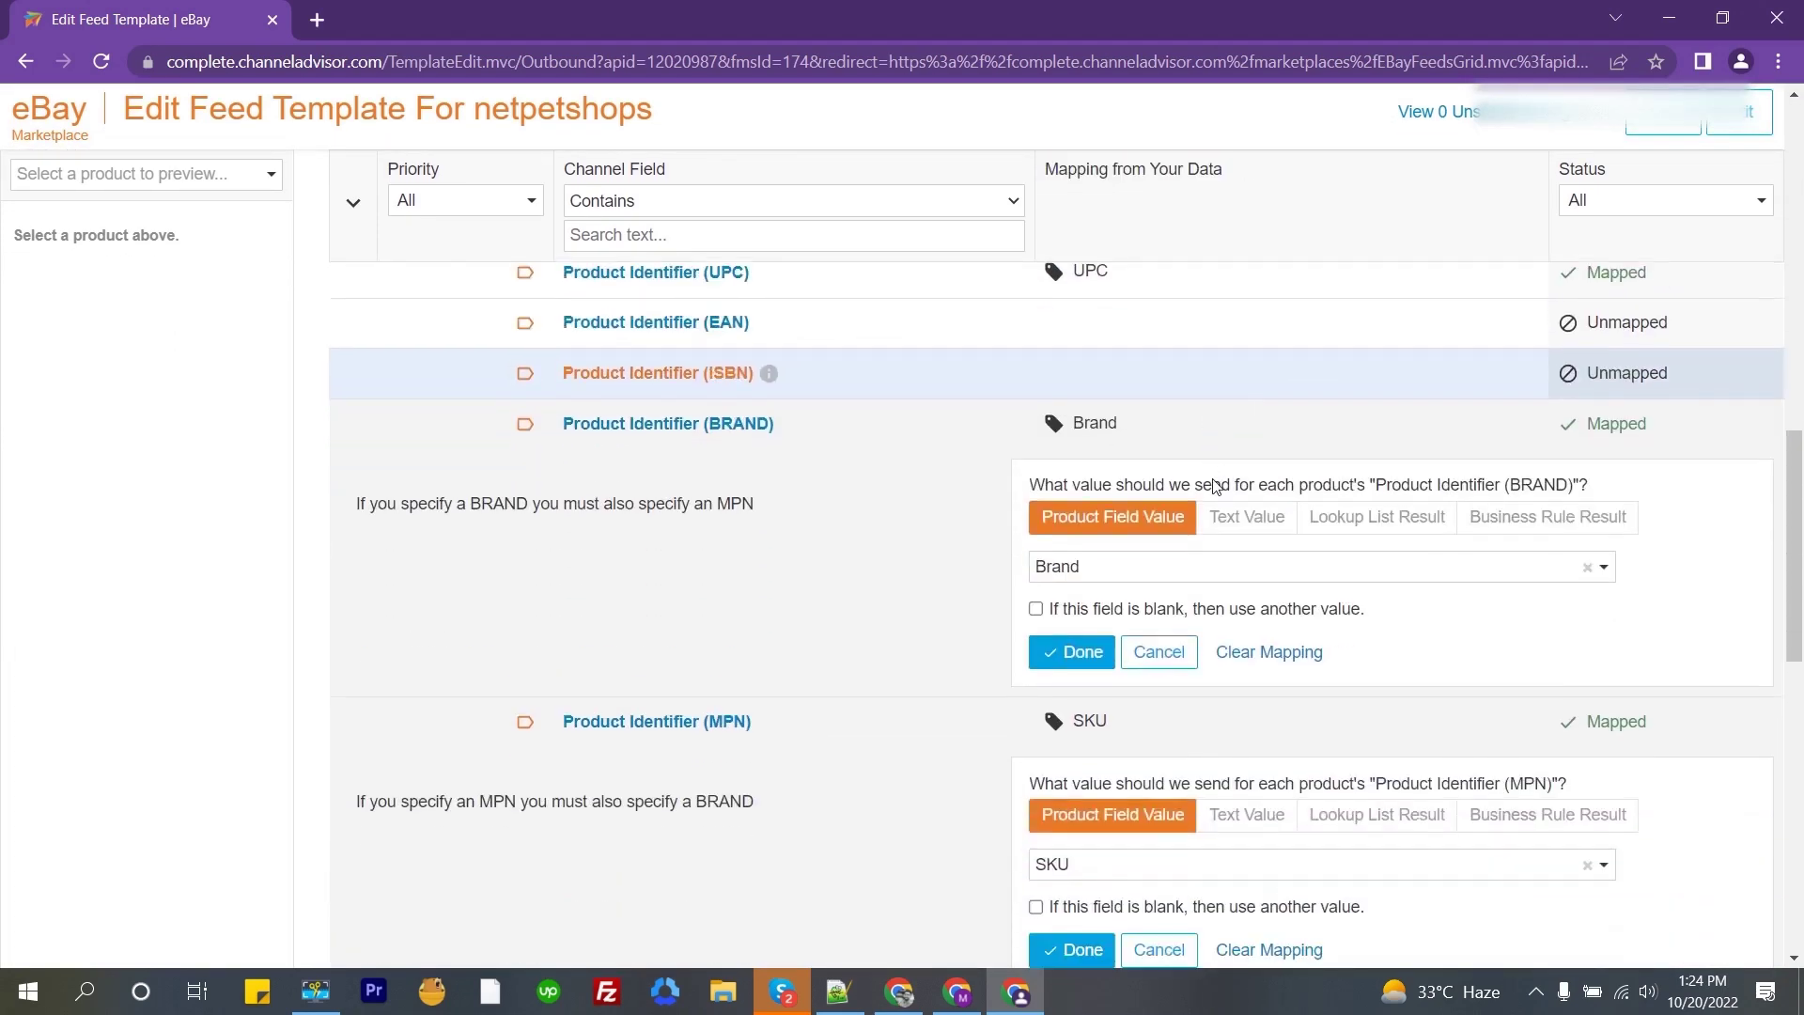
pyautogui.scroll(1, 1196, 431)
pyautogui.click(1196, 431)
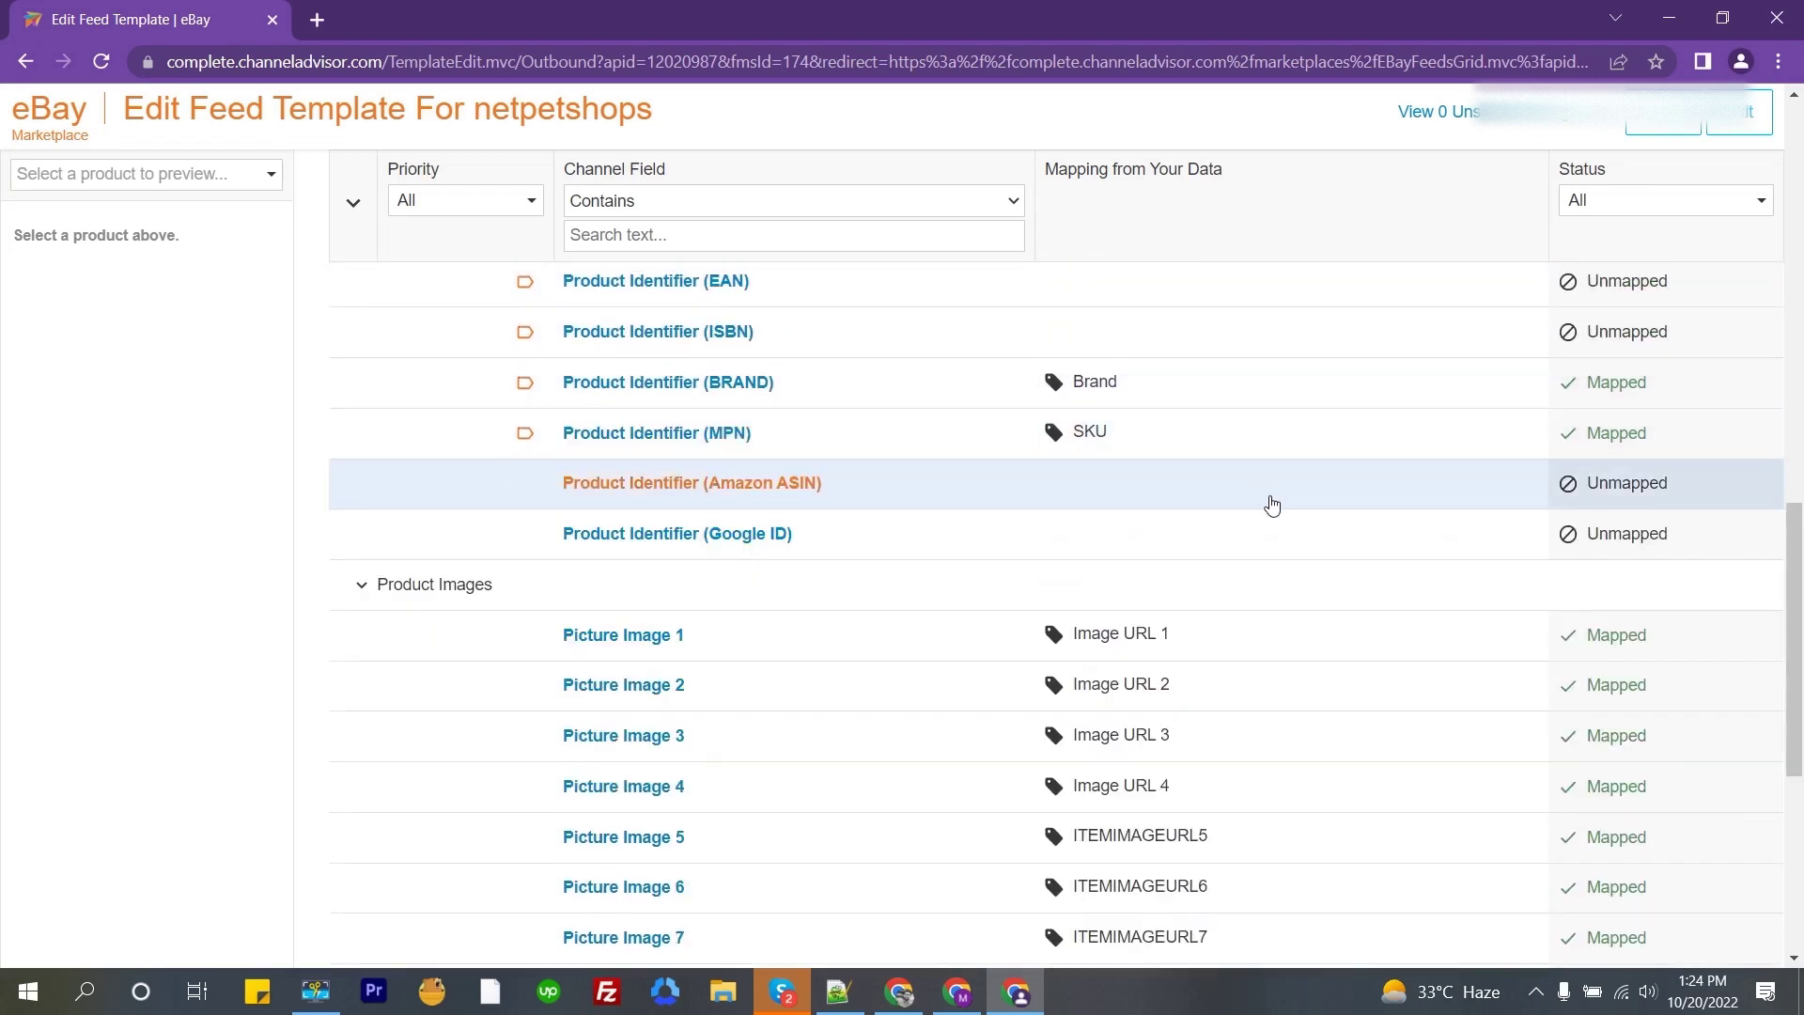
pyautogui.scroll(-5, 1269, 504)
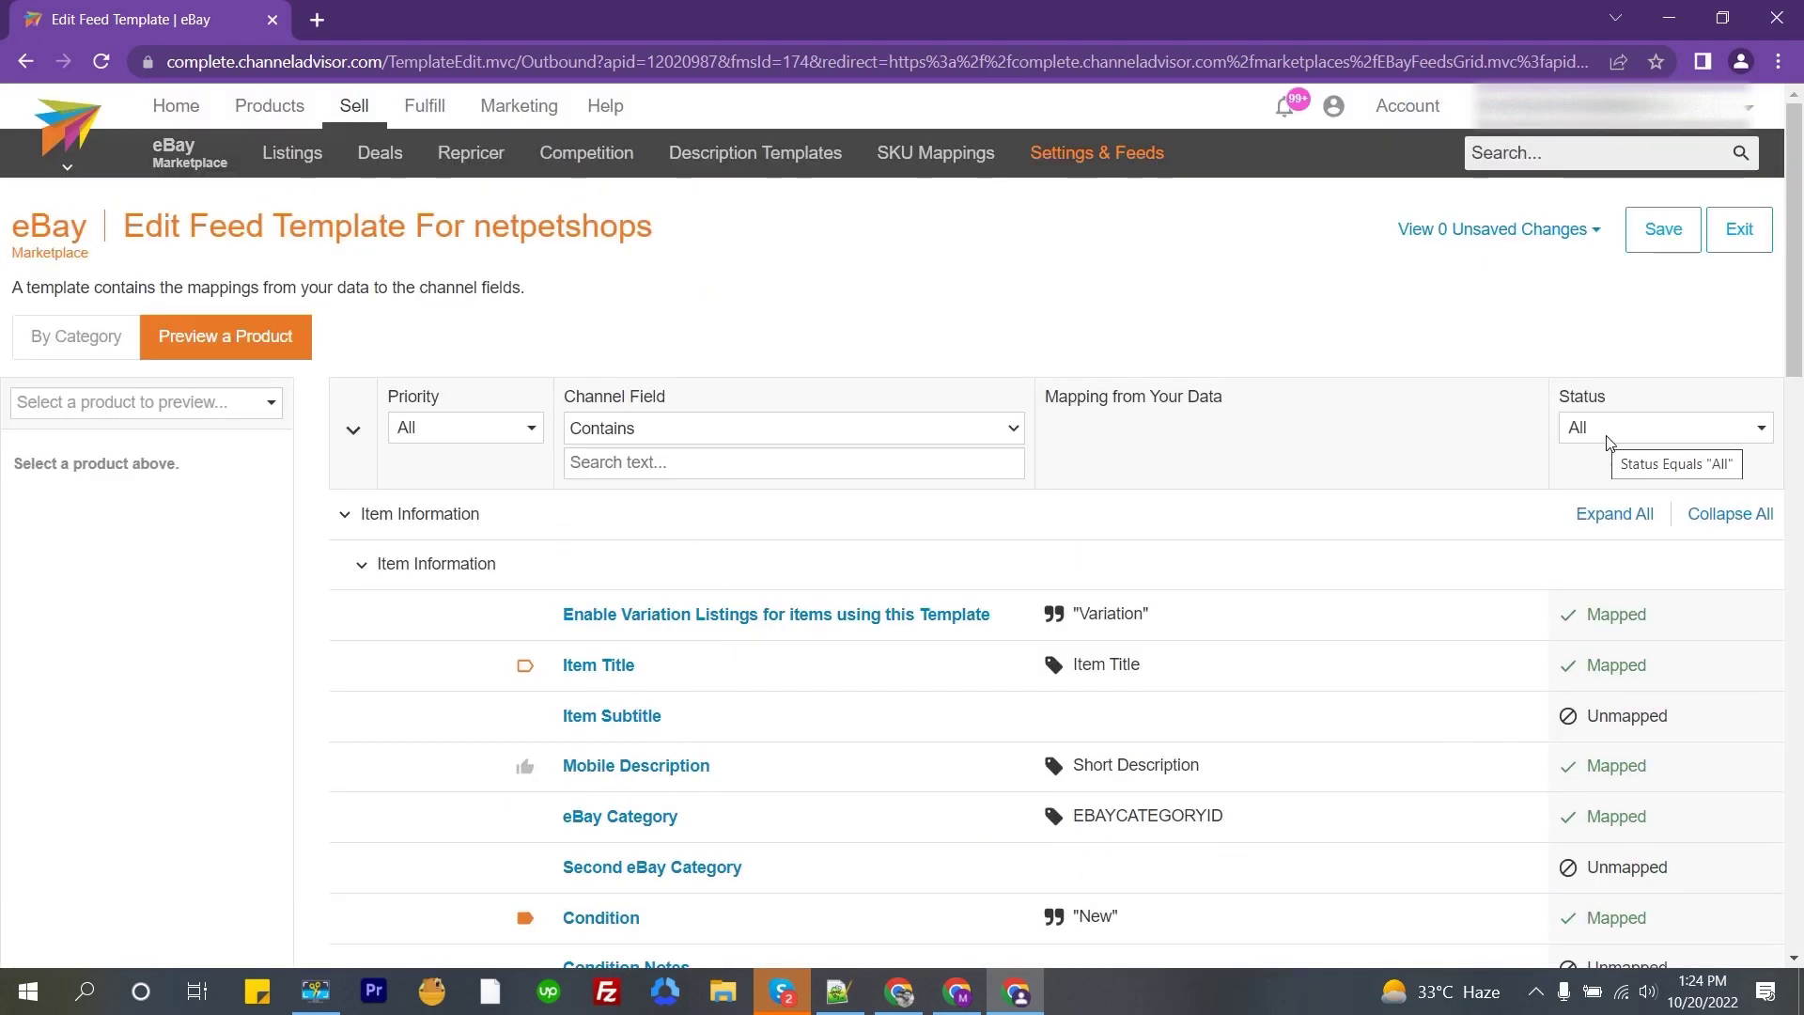
# Filter the mappings by Mapped status and scroll through them
pyautogui.click(1617, 441)
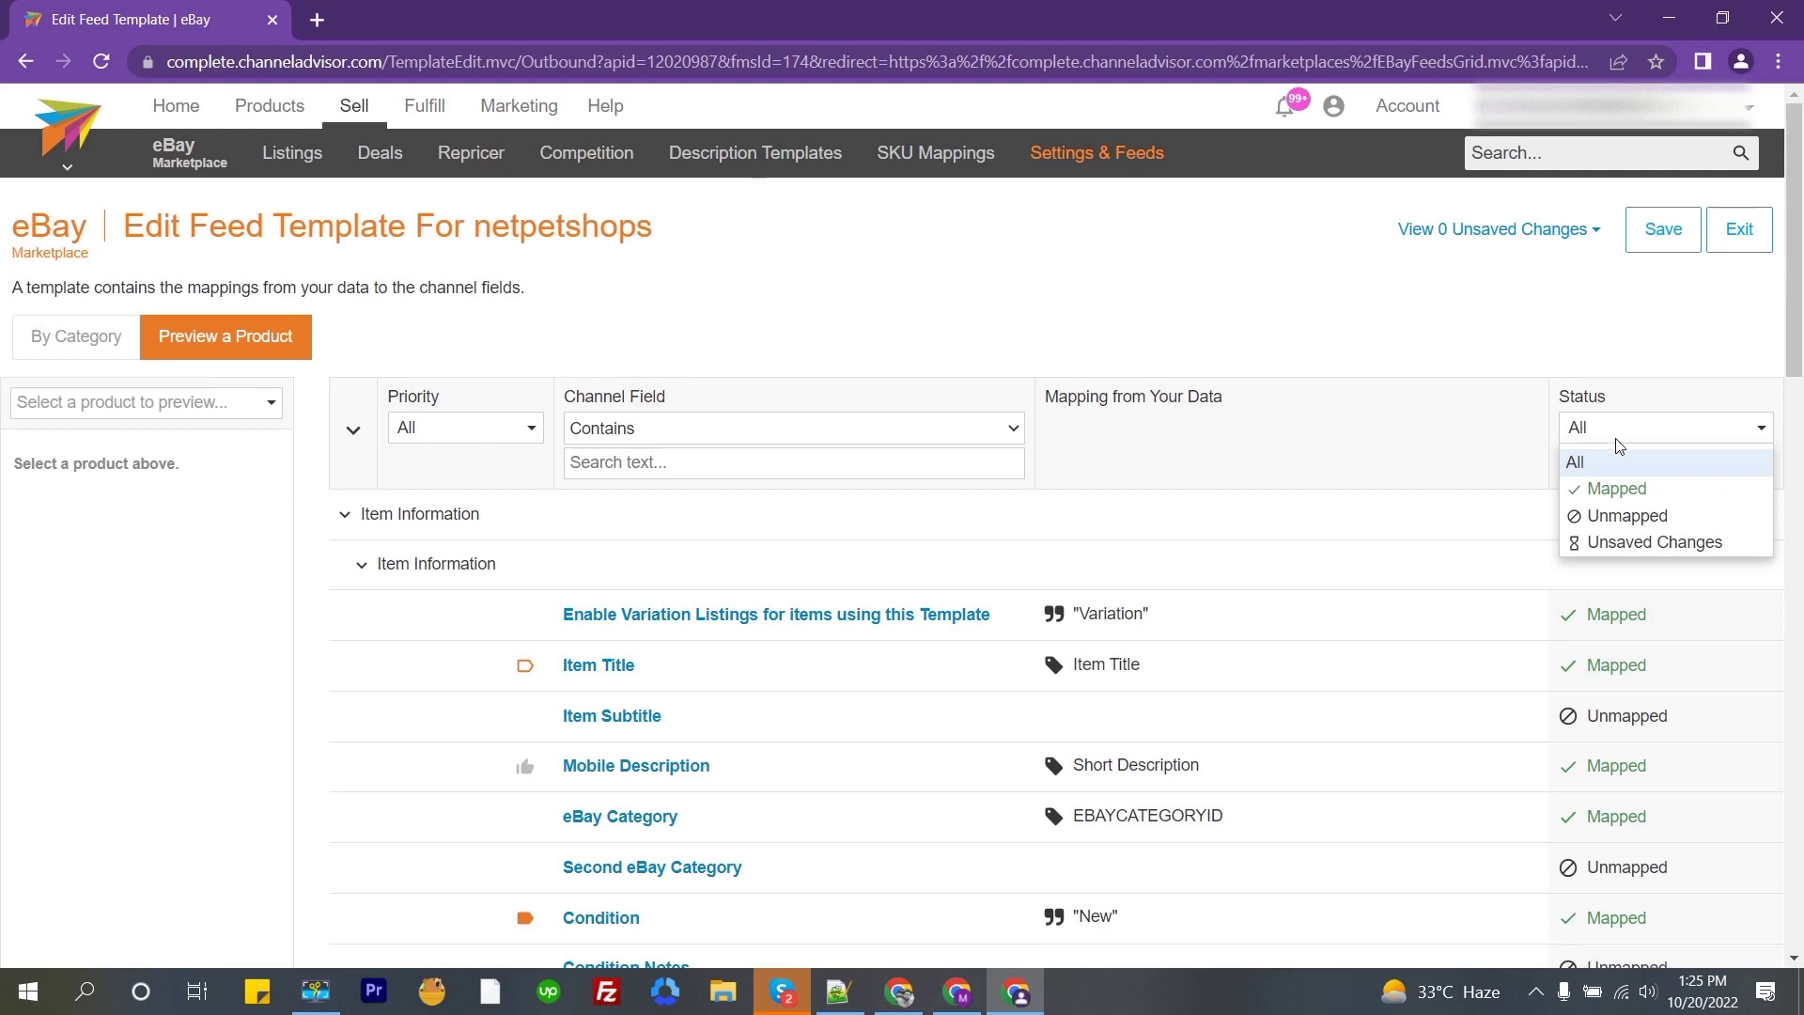
pyautogui.click(1632, 488)
pyautogui.scroll(-4, 1633, 479)
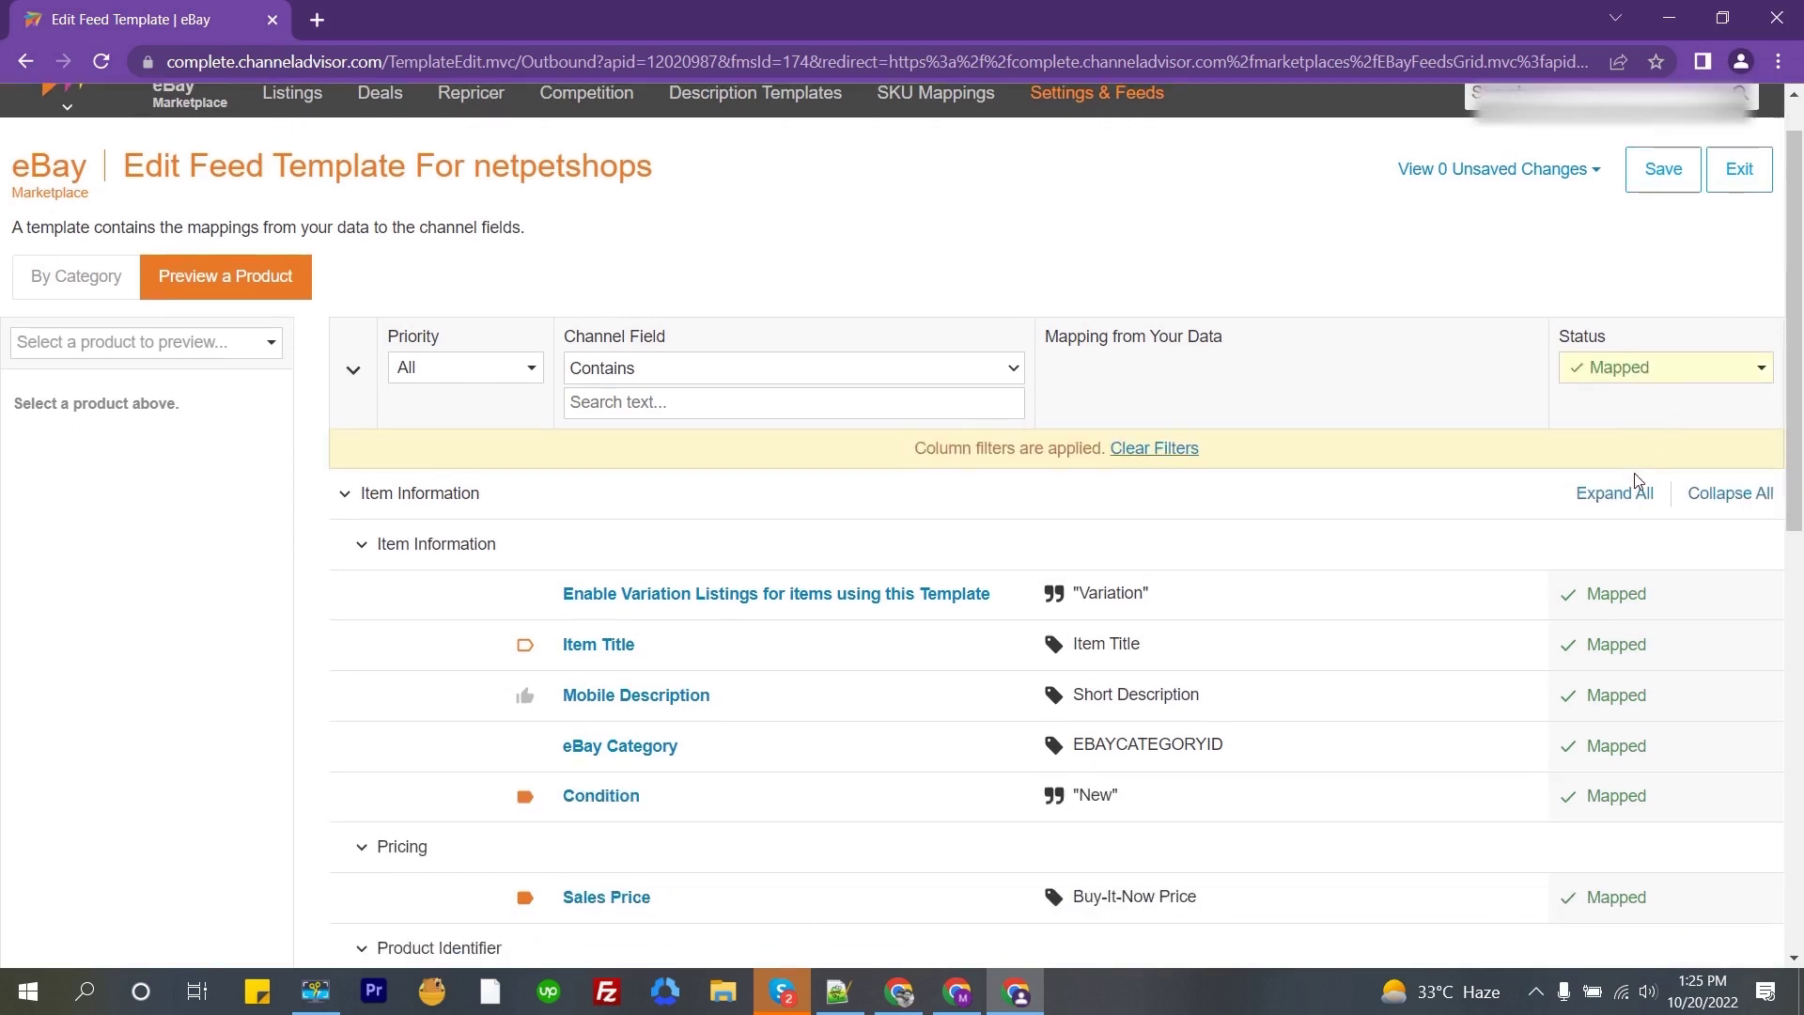
pyautogui.scroll(-5, 1635, 479)
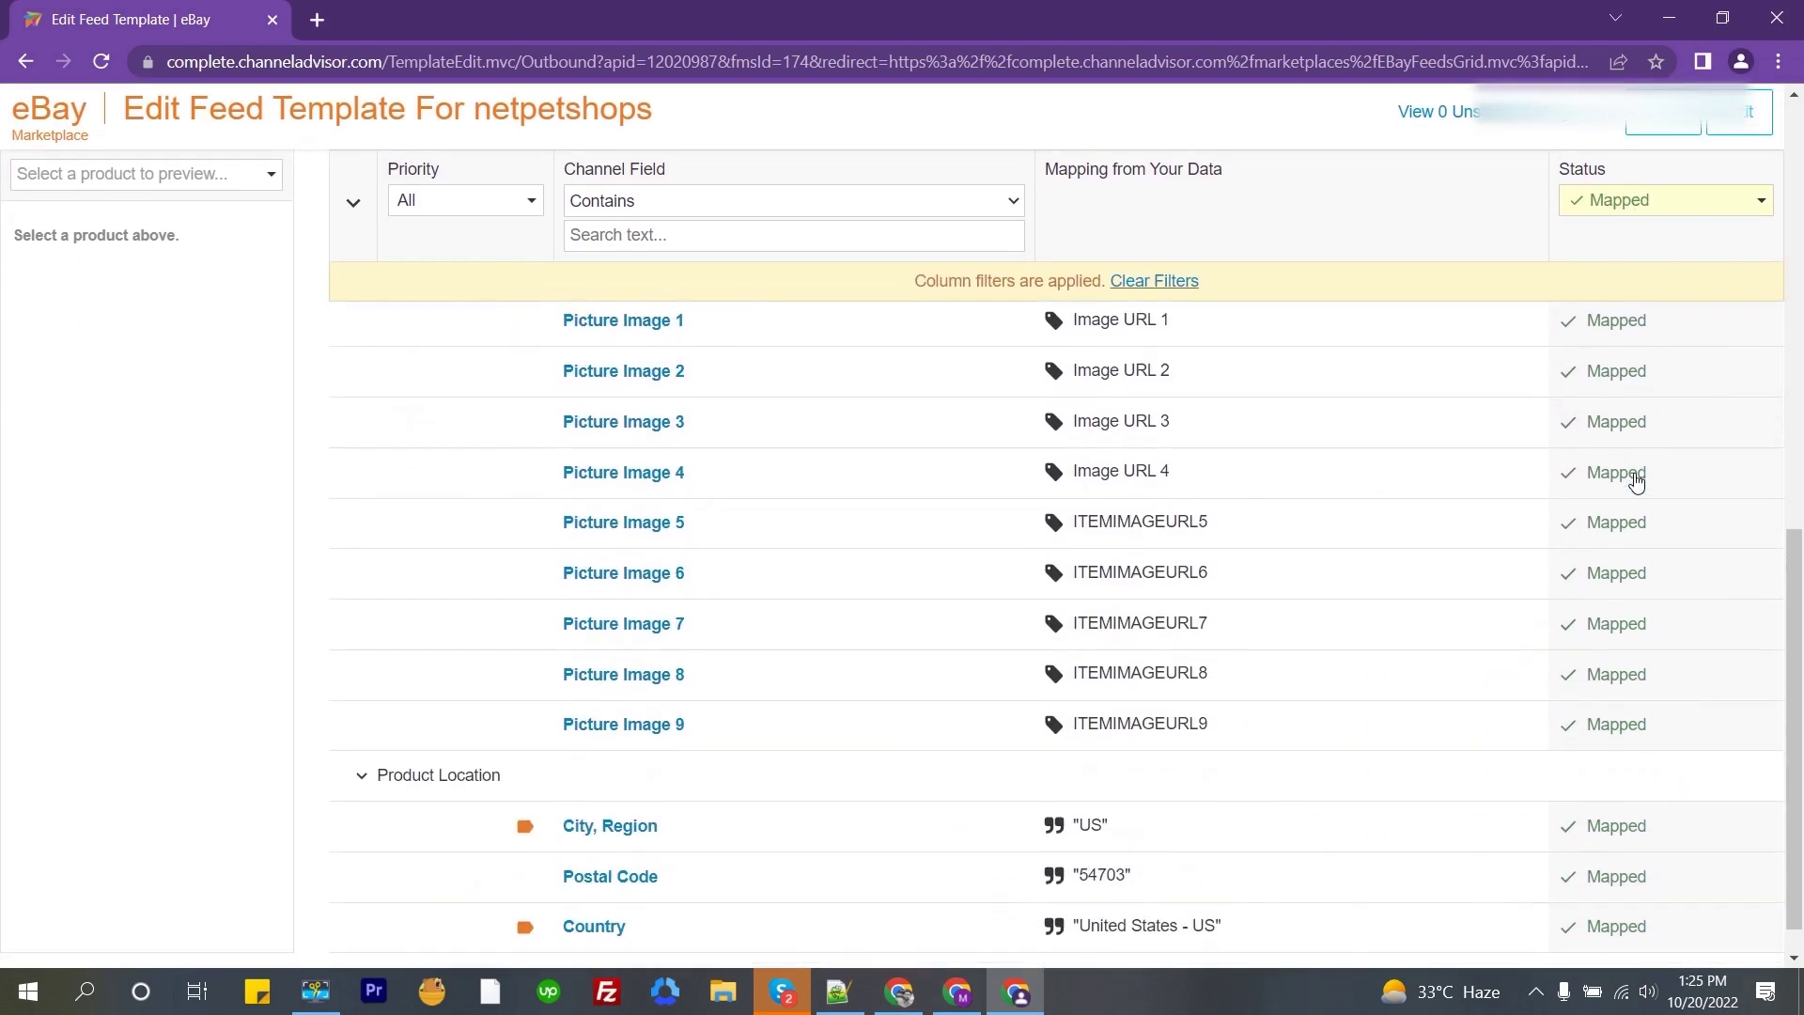
pyautogui.scroll(10, 1635, 479)
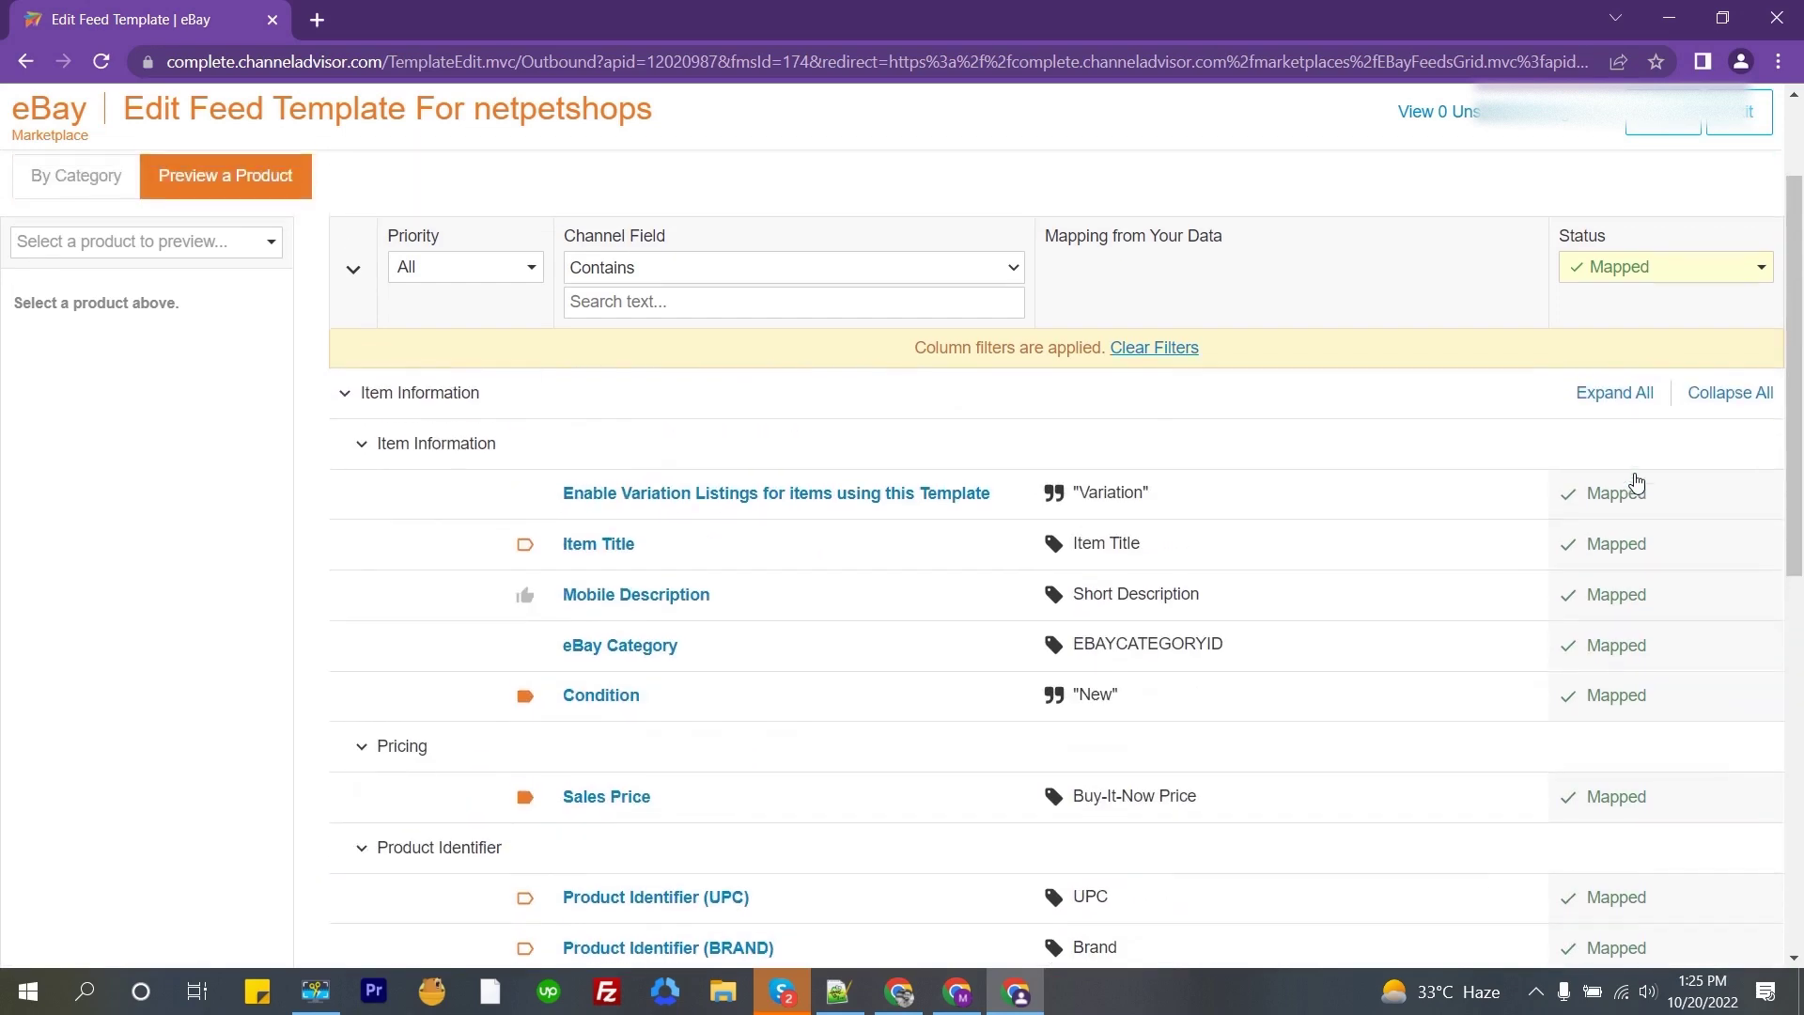
# Switch the Status filter to Unmapped, listing fields like Item Subtitle and Condition Notes
pyautogui.click(1620, 432)
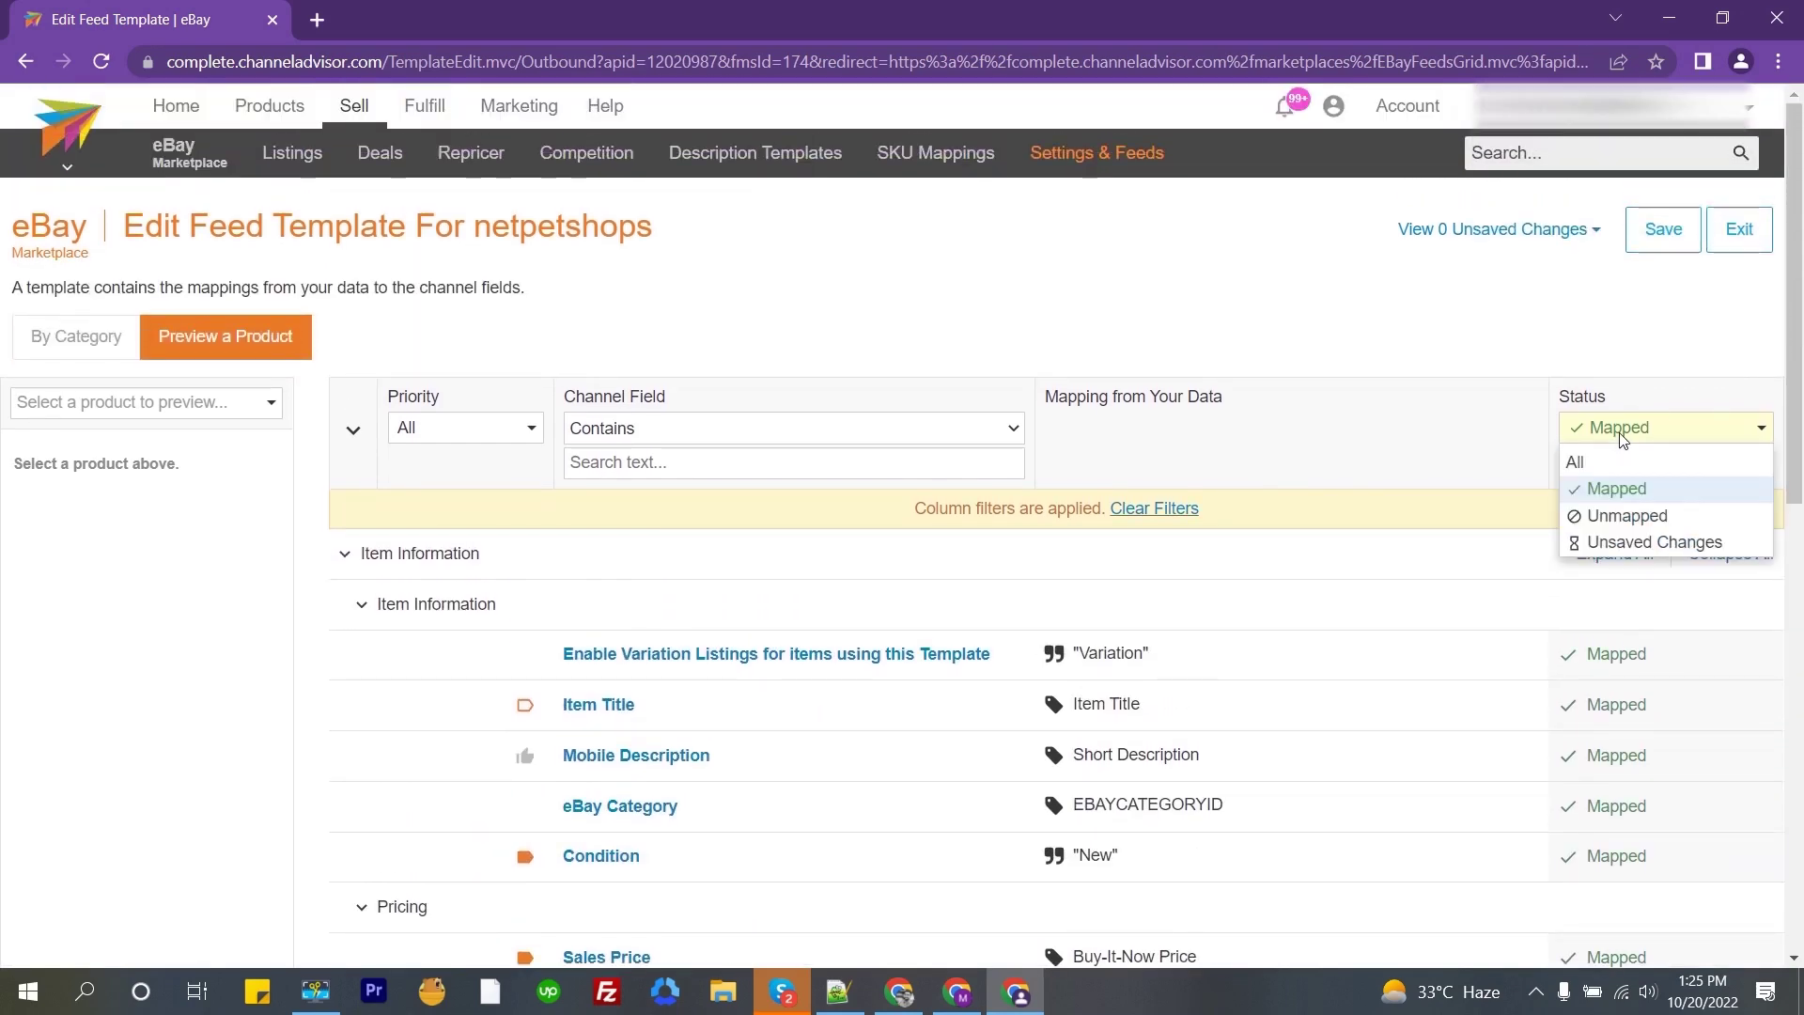
pyautogui.click(1620, 517)
pyautogui.scroll(-10, 1501, 490)
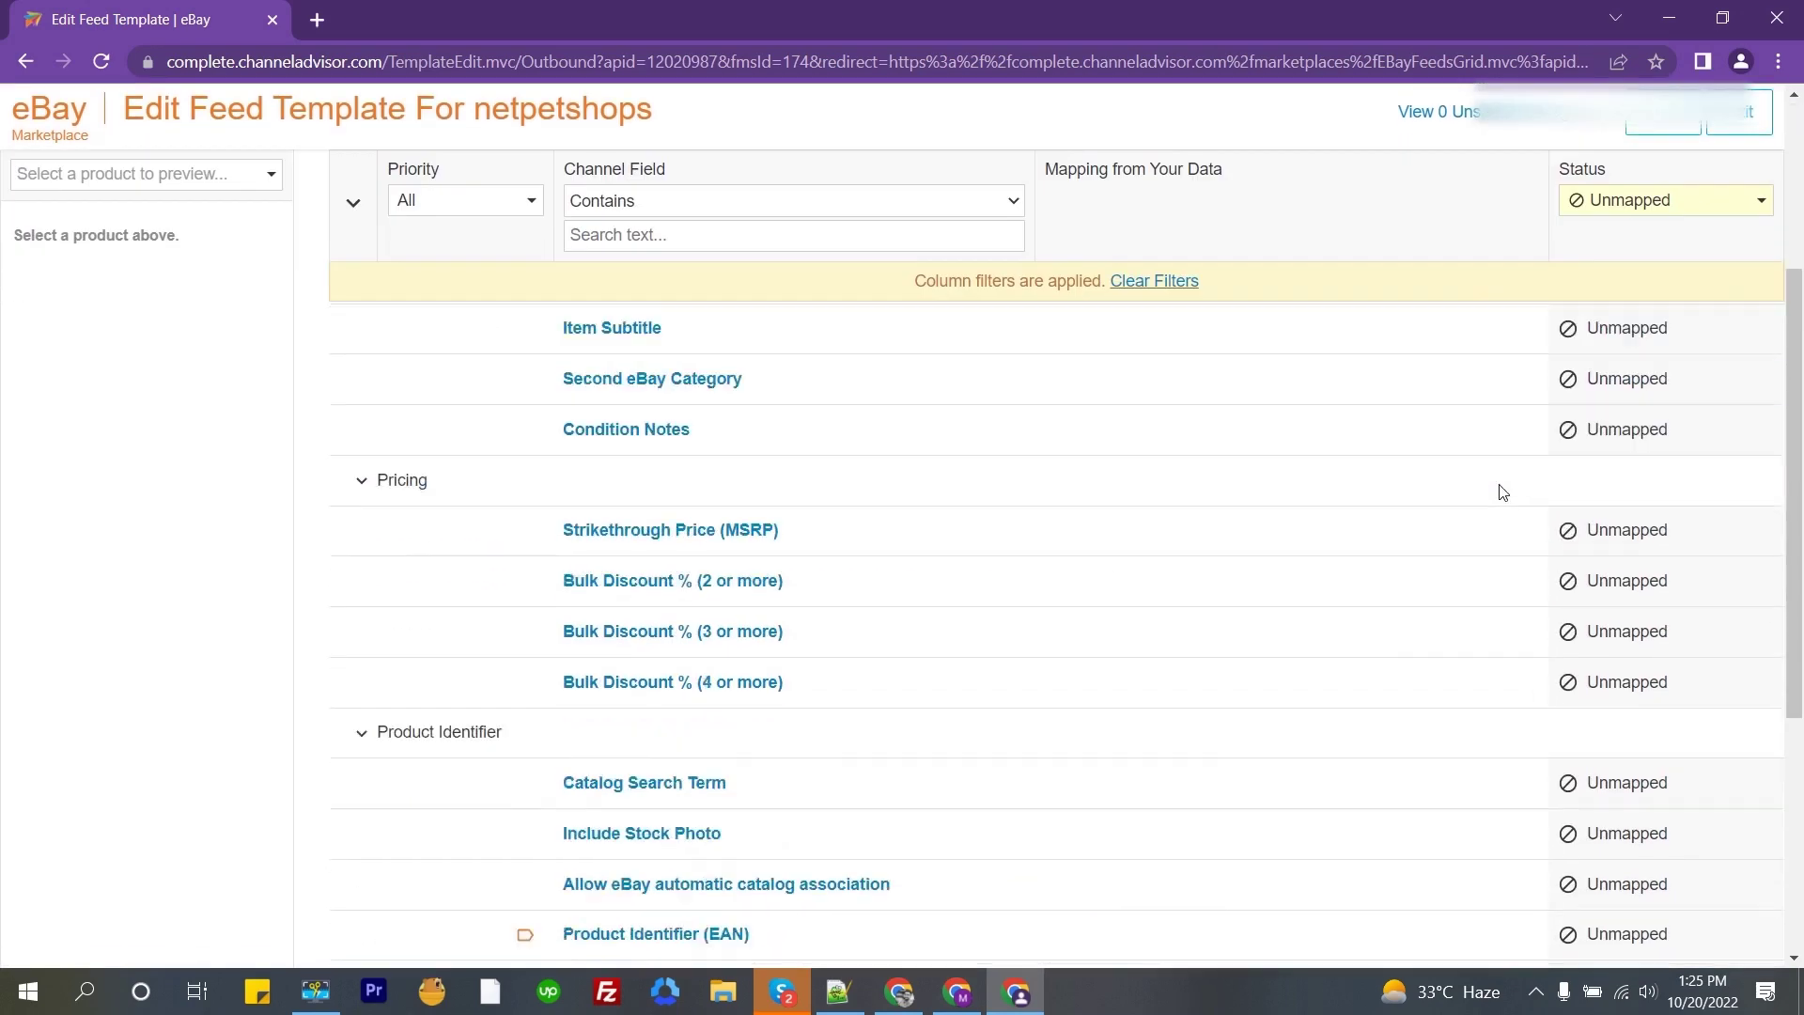